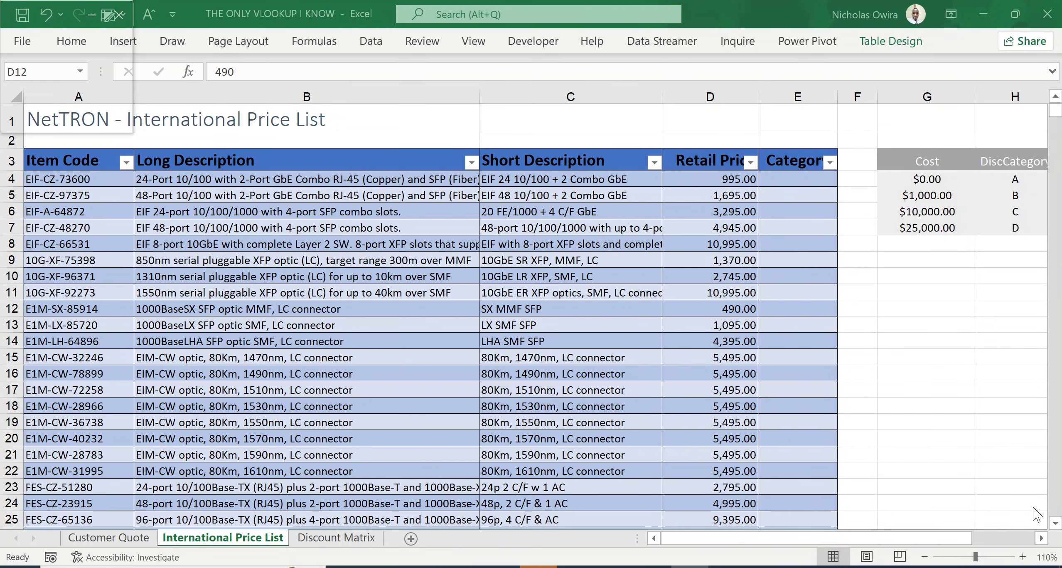
left_click(1041, 539)
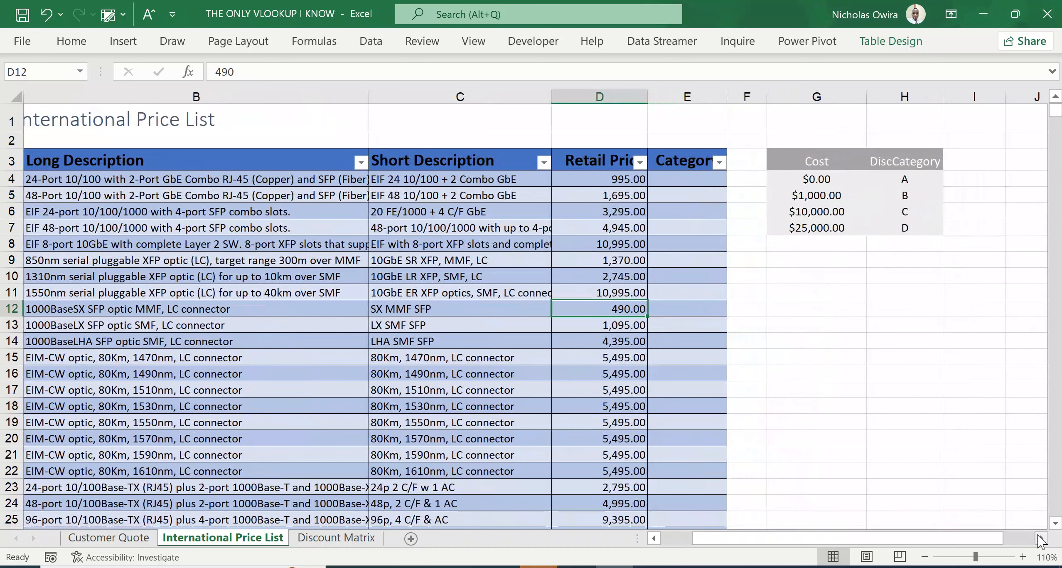
left_click(664, 179)
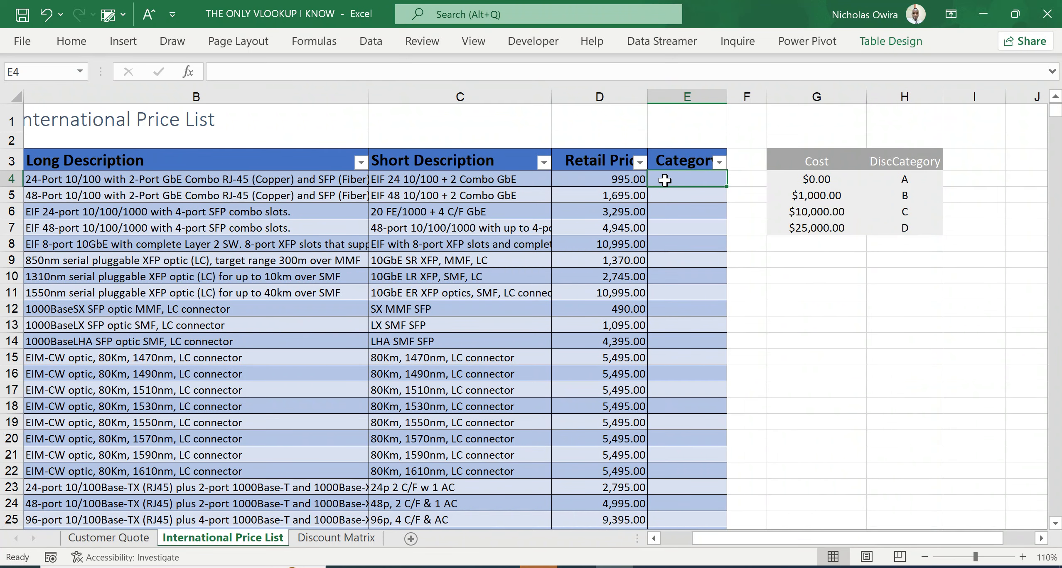
type("=")
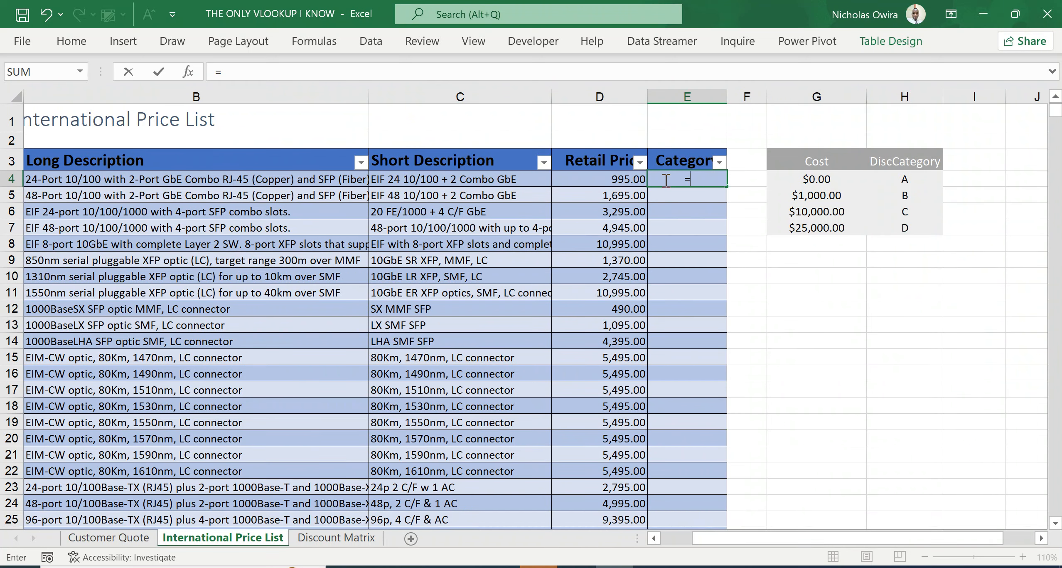
type("XLOO")
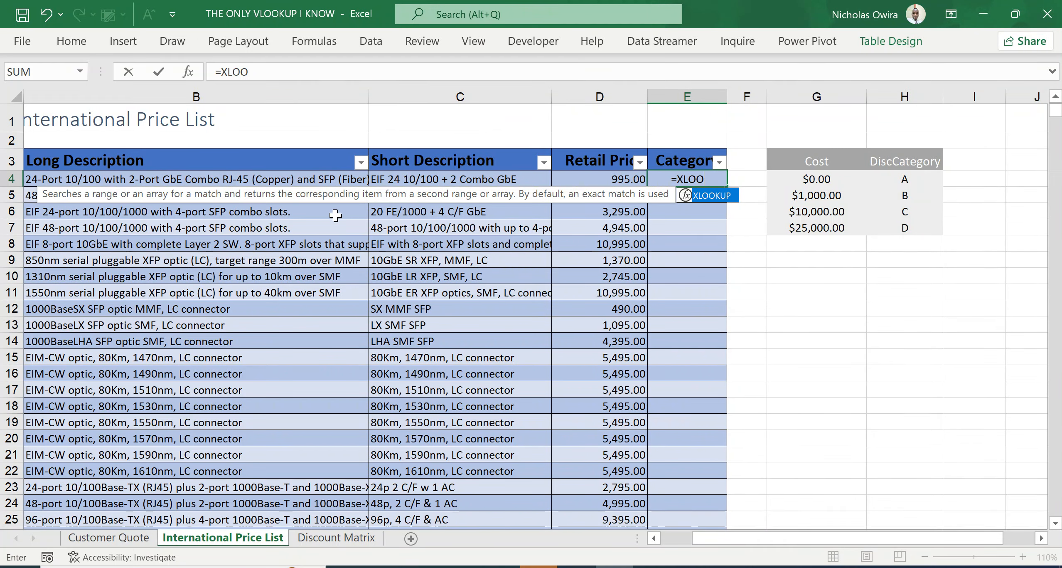
double_click(711, 196)
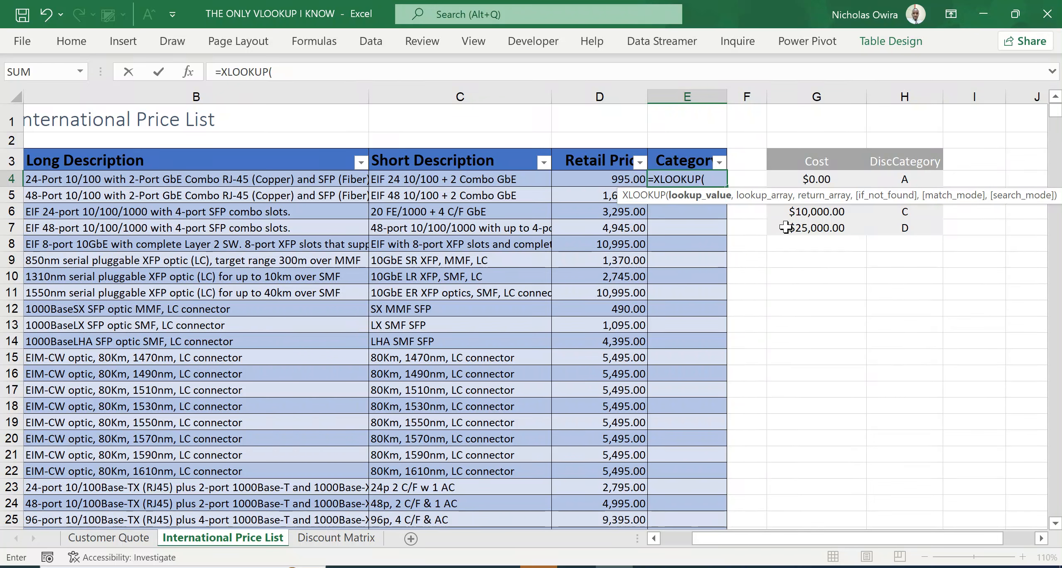
key("alt+space")
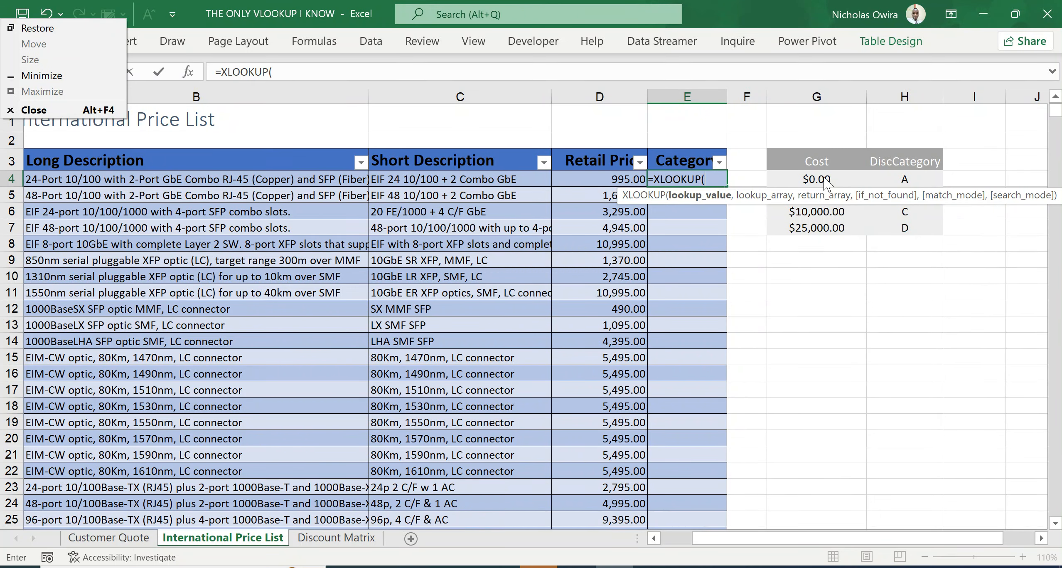
key("Escape")
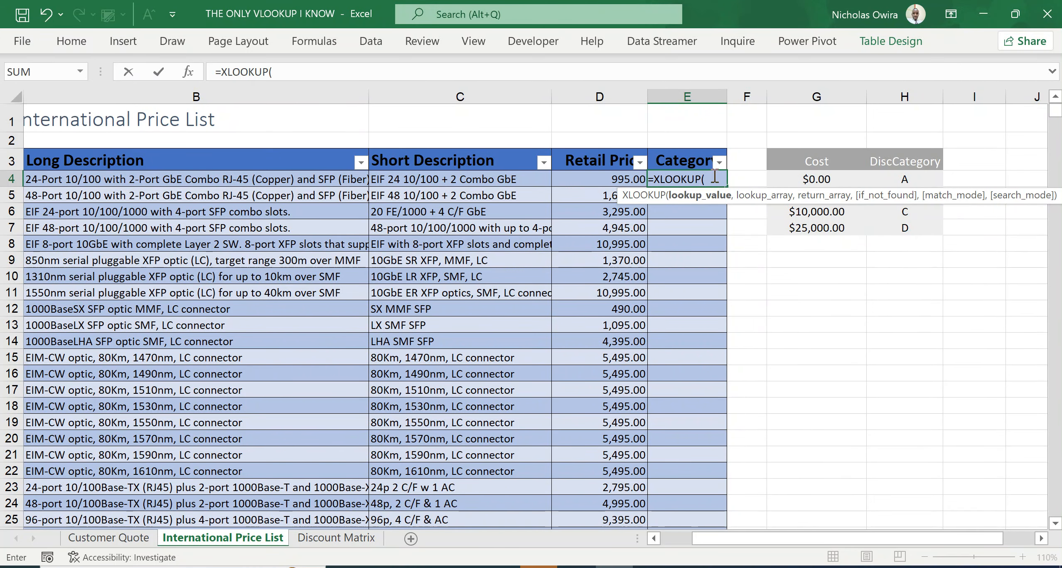
key("BackSpace")
key("BackSpace")
key("BackSpace")
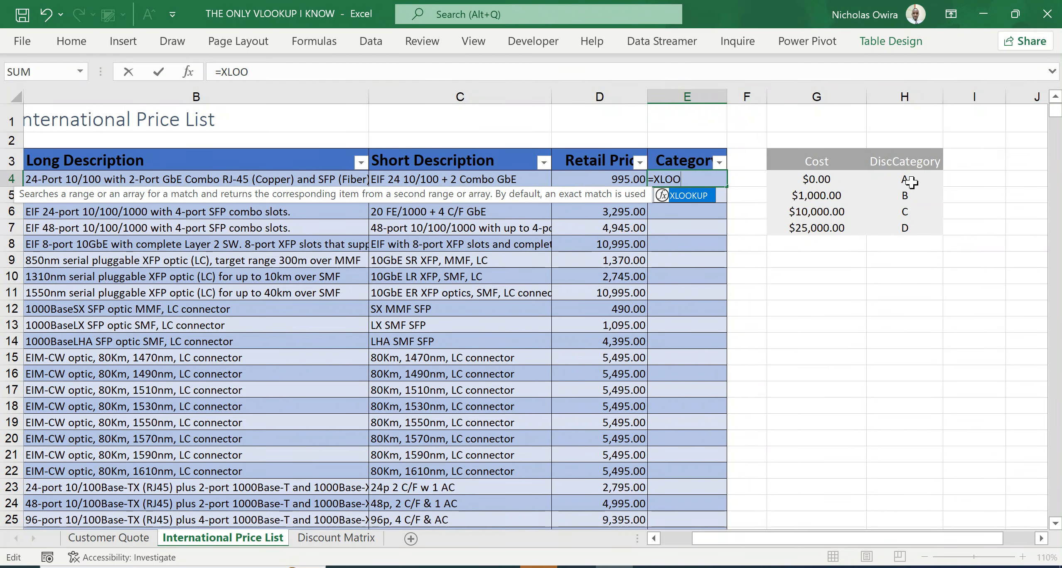
key("Escape")
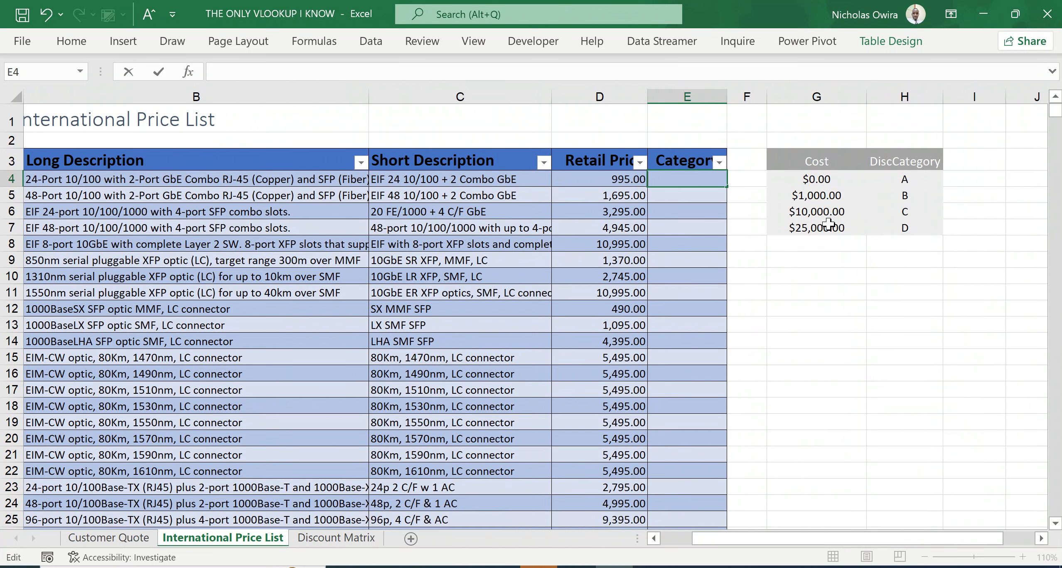
key("Return")
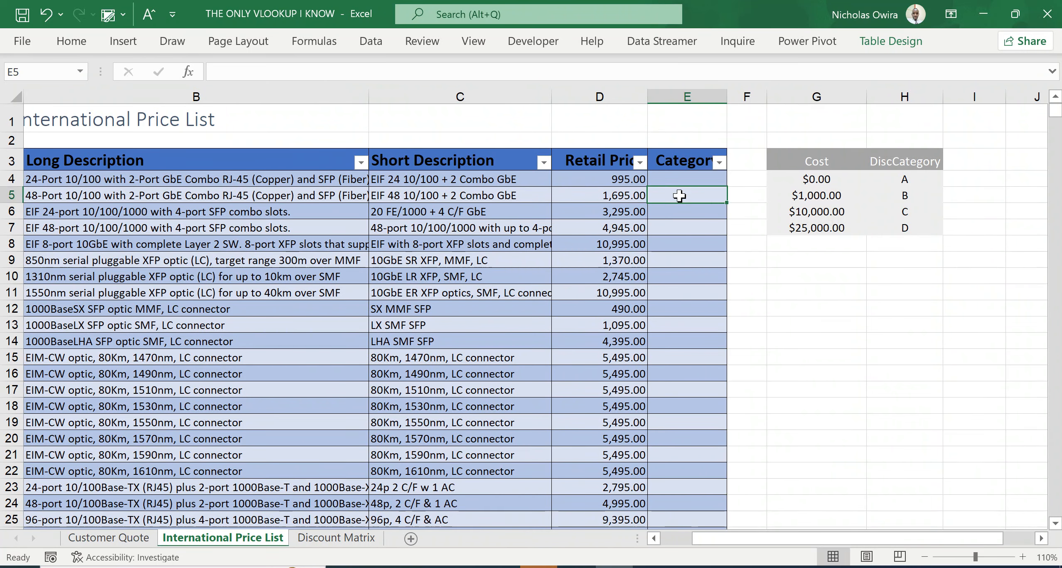
Step: Start an XLOOKUP formula in cell E4 of the Category column with the row's Retail Price as the lookup value
left_click(679, 176)
type("=X")
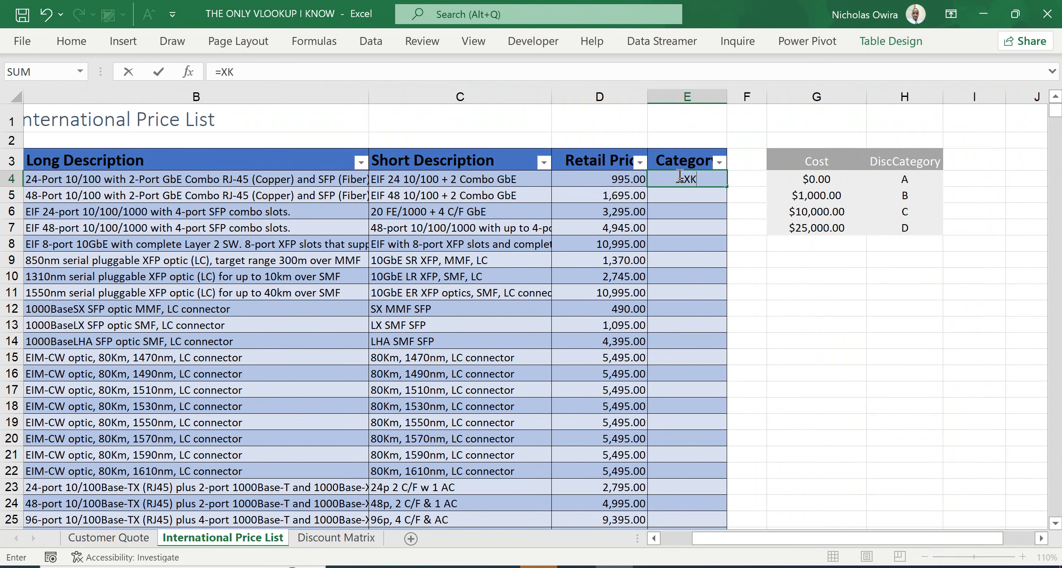
type("LOO")
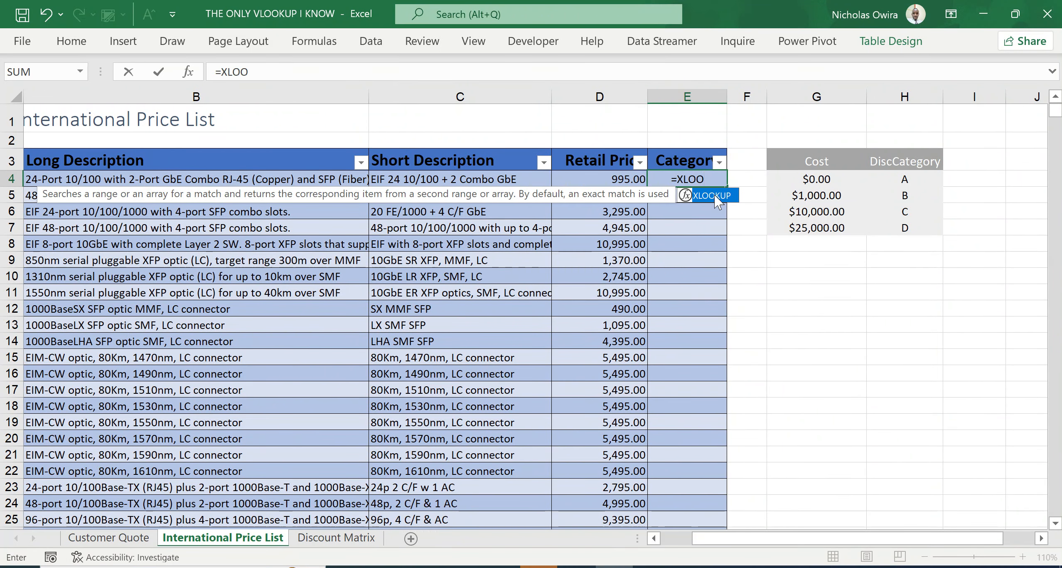
double_click(711, 200)
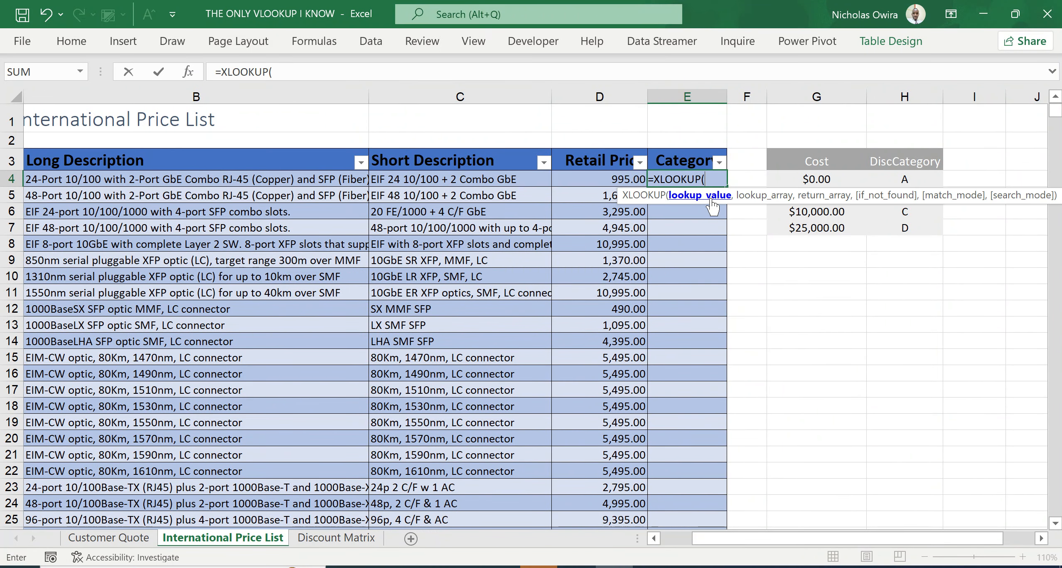
left_click(625, 180)
type(",")
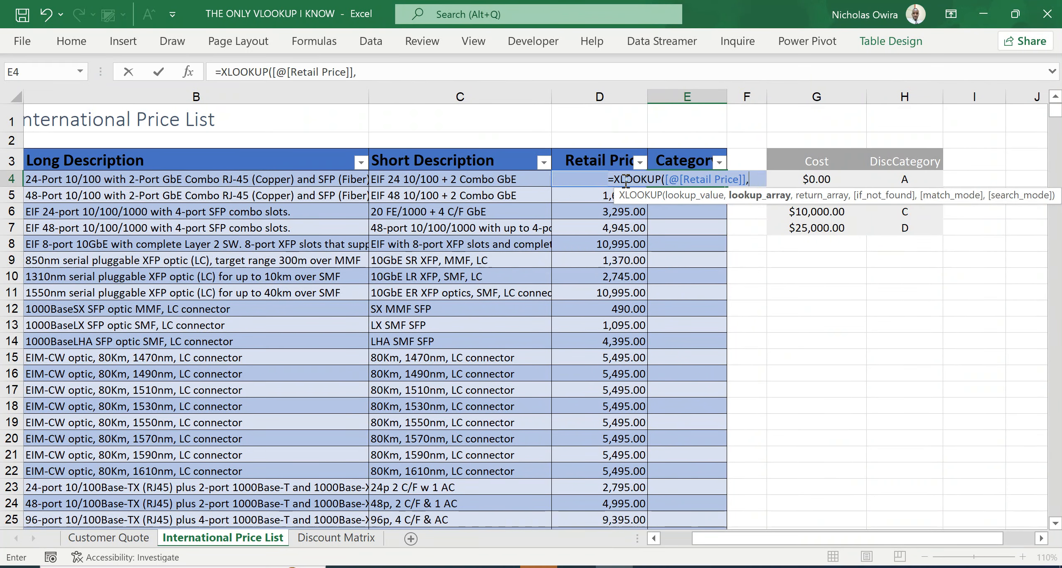
Step: Add the Cost values $G$4:$G$7 as absolute lookup array and the DiscCategory values $H$4:$H$7 as absolute return array
left_click(823, 178)
left_click_drag(825, 188, 829, 224)
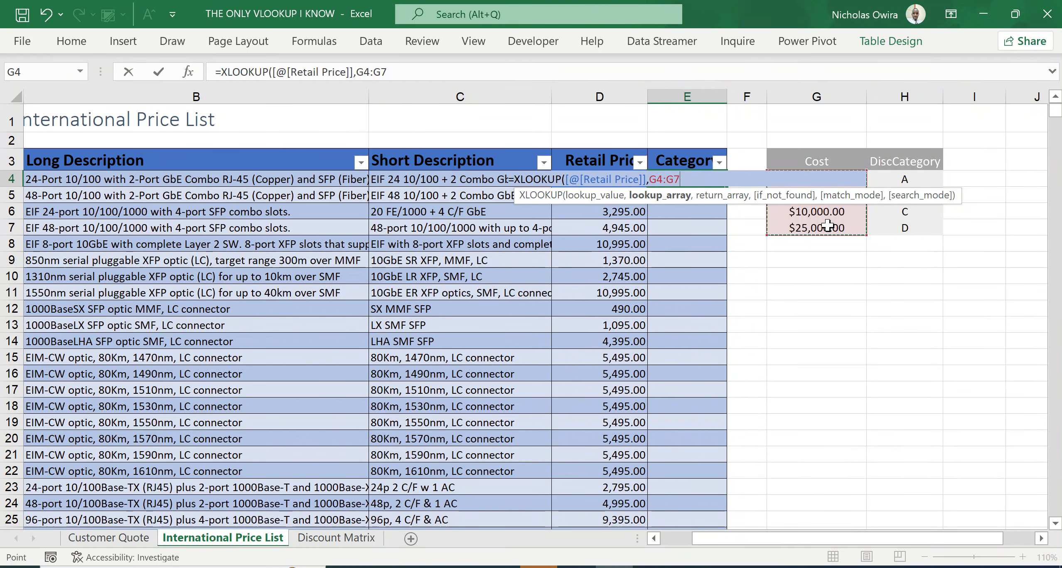
key("F4")
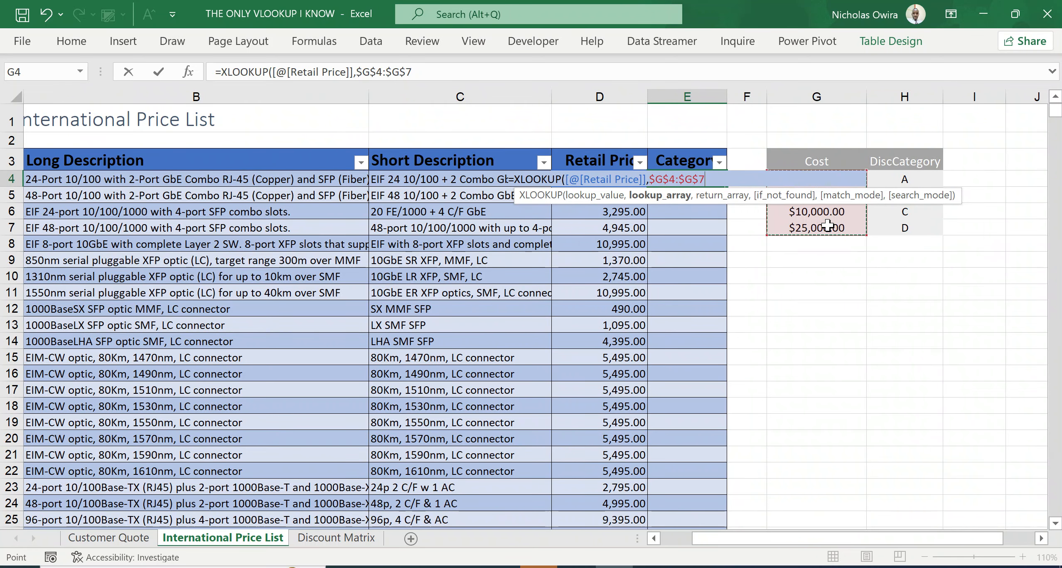
type(",")
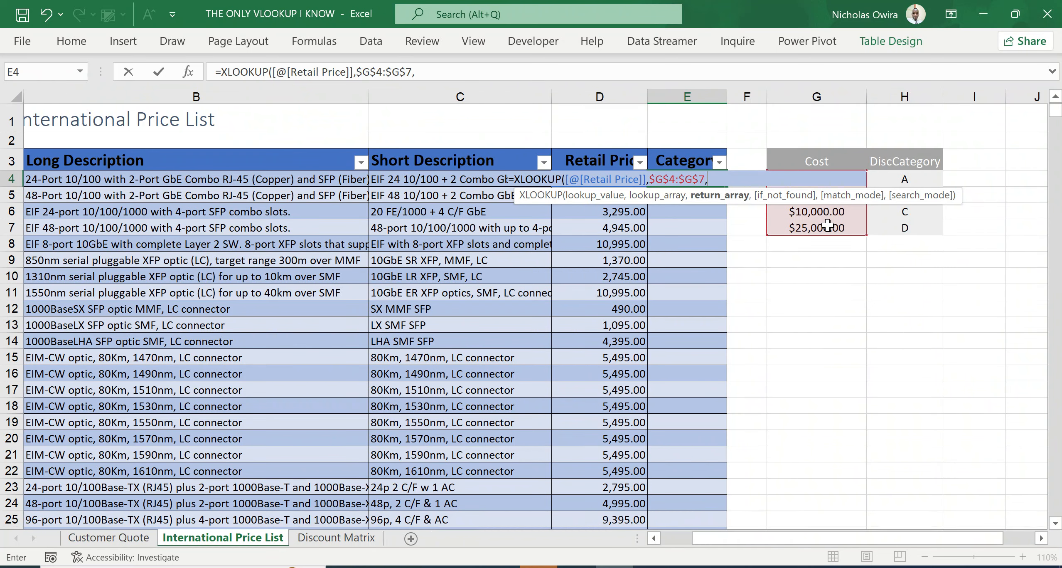
left_click(910, 178)
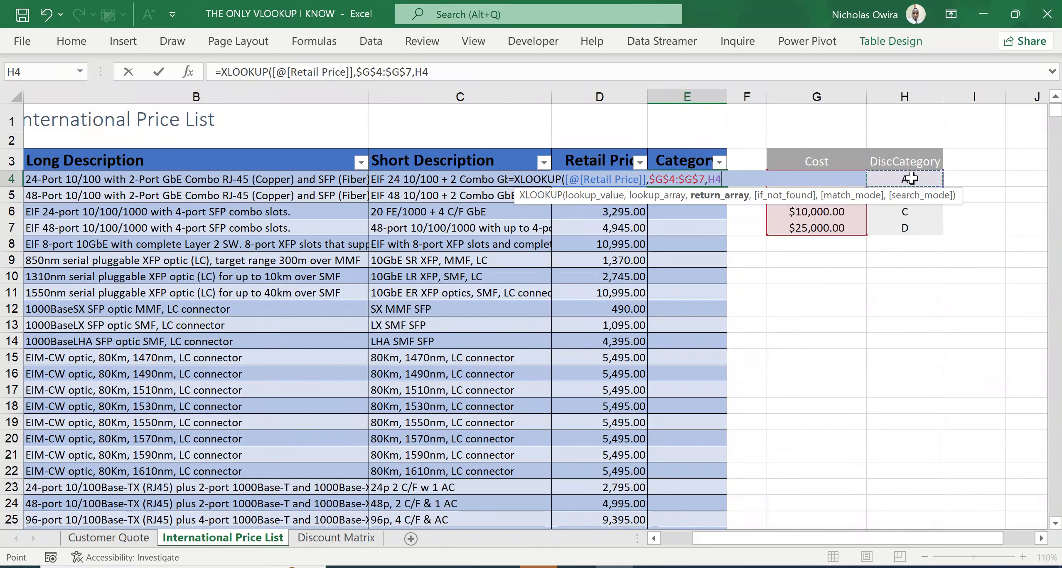
left_click_drag(911, 178, 917, 222)
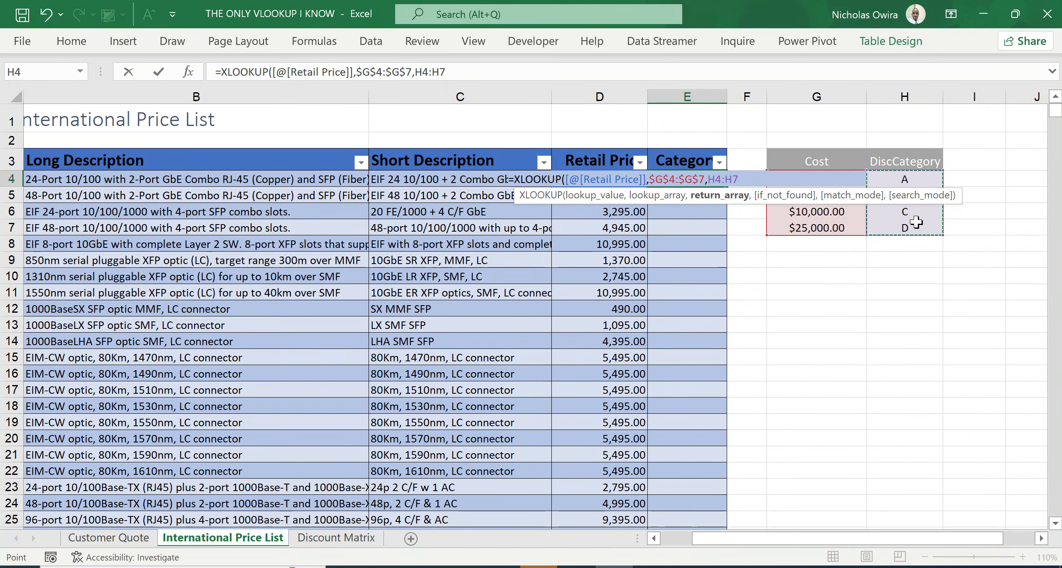
key("F4")
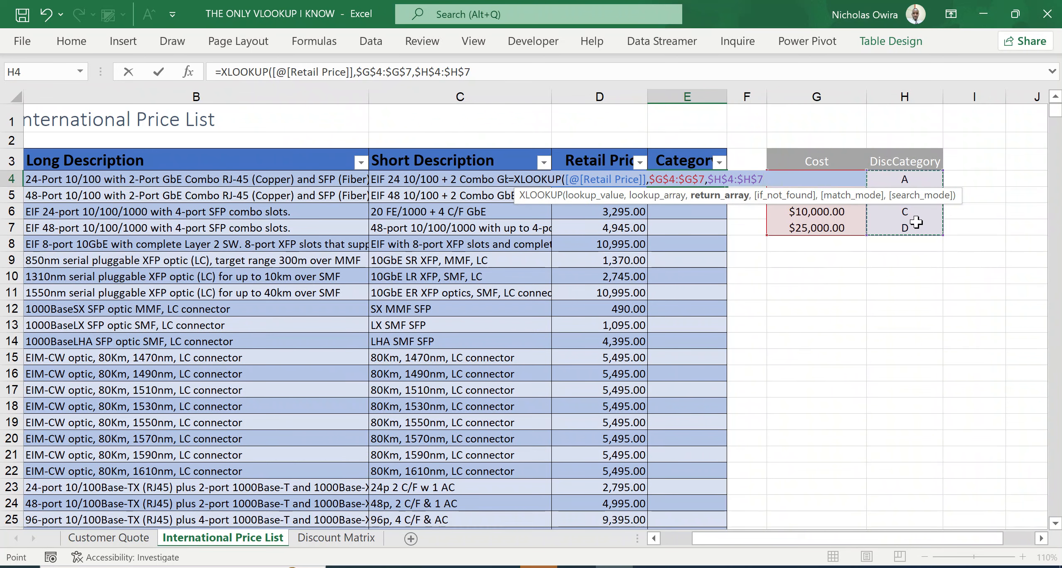
type(",")
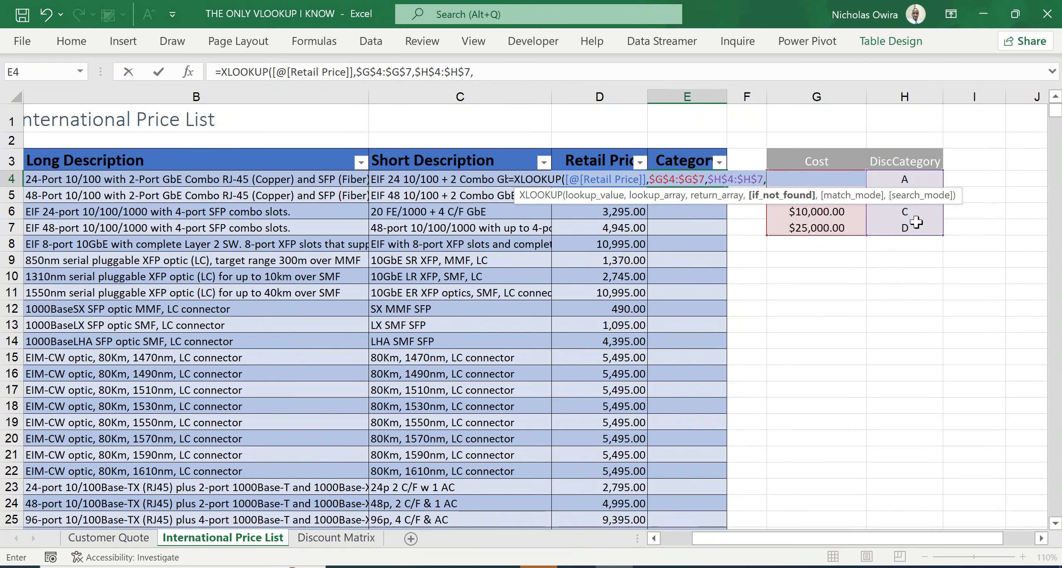
Step: Leave the if_not_found argument empty, set the match mode to -1 (exact match or next smaller item), and complete the formula
type(",")
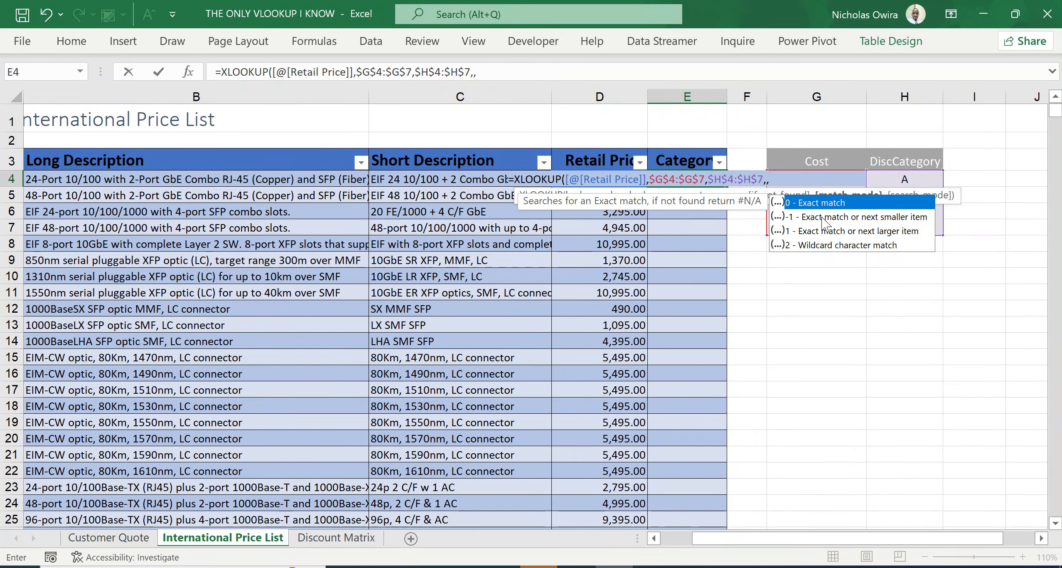
double_click(822, 217)
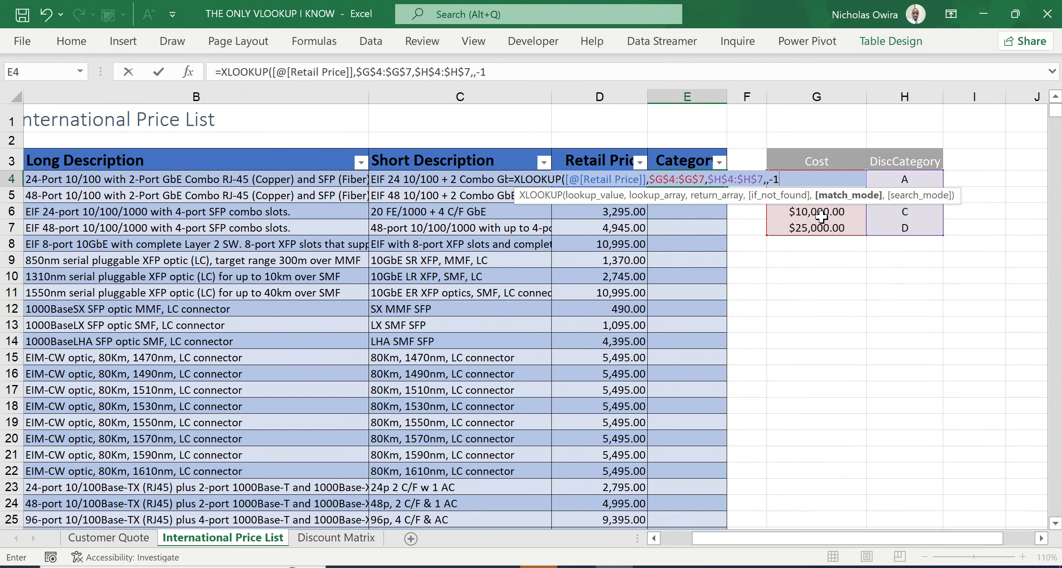
type(")")
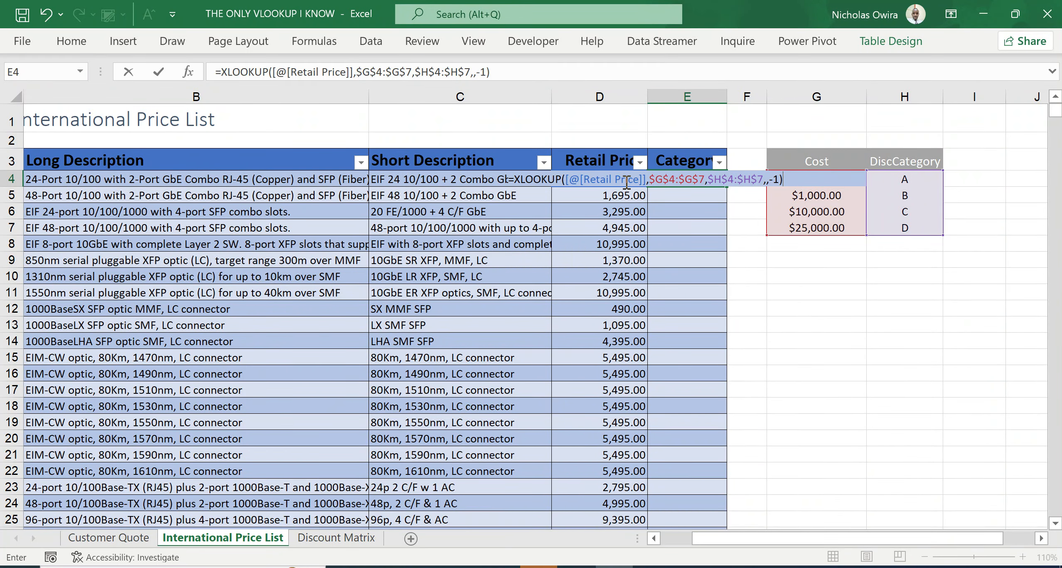
key("Return")
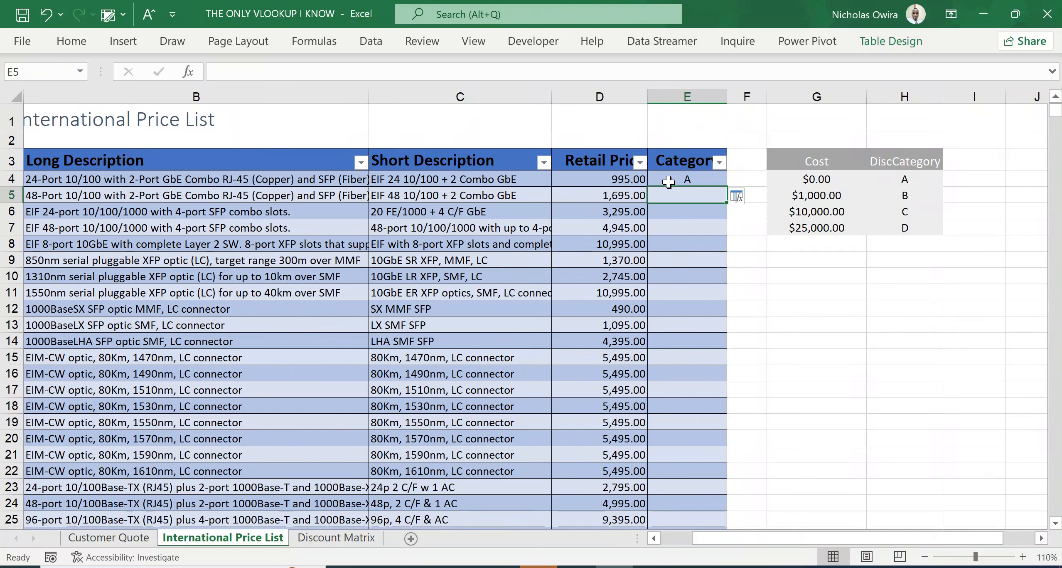
Step: Fill the XLOOKUP formula from E4 down the whole Category column of the price list
left_click(680, 180)
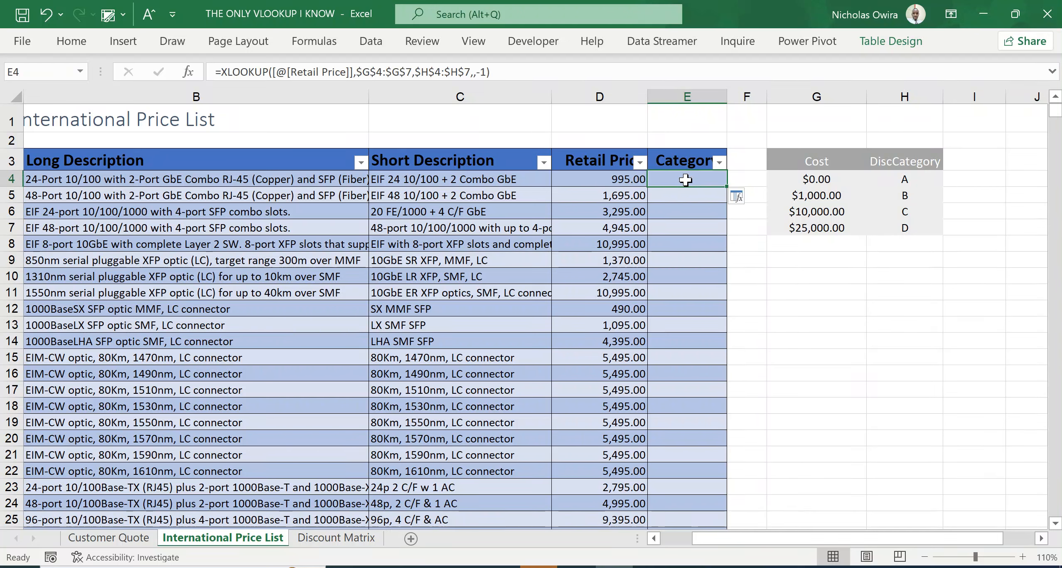
double_click(727, 186)
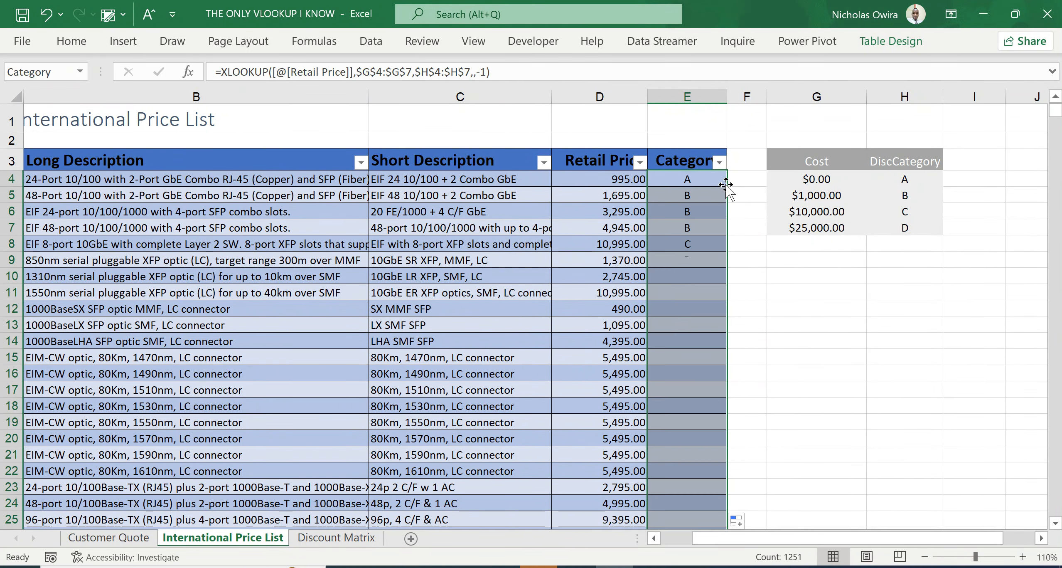
left_click(703, 227)
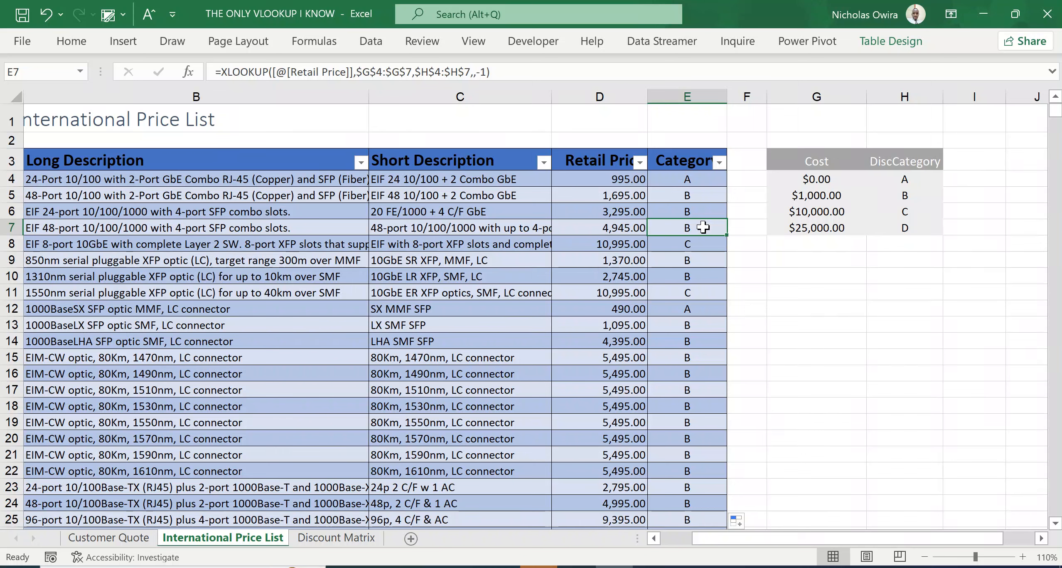
left_click(749, 258)
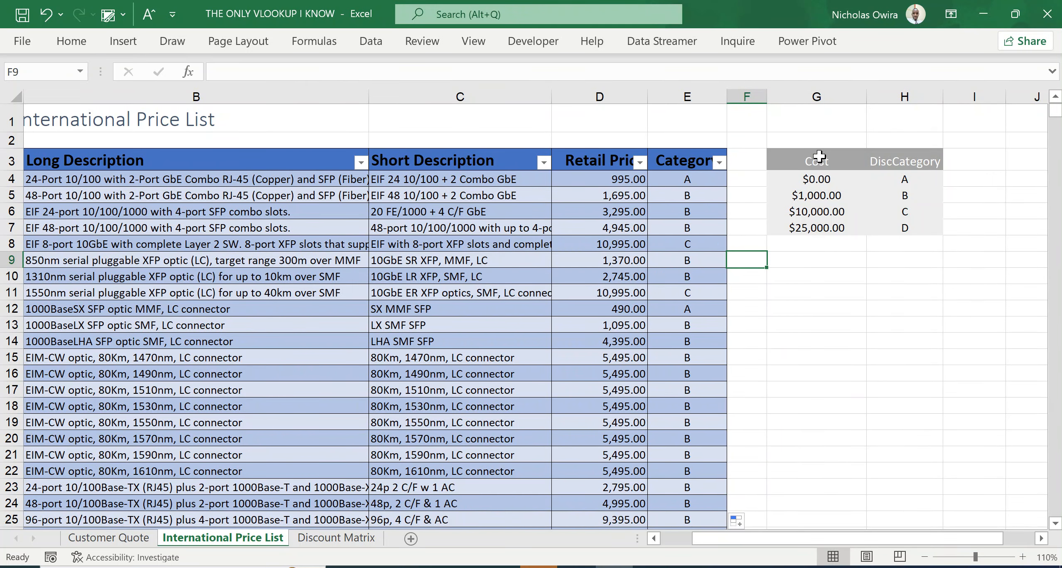
Step: Move the Cost column G3:G7 to I3, placing it after the DiscCategory column
left_click_drag(818, 156, 823, 219)
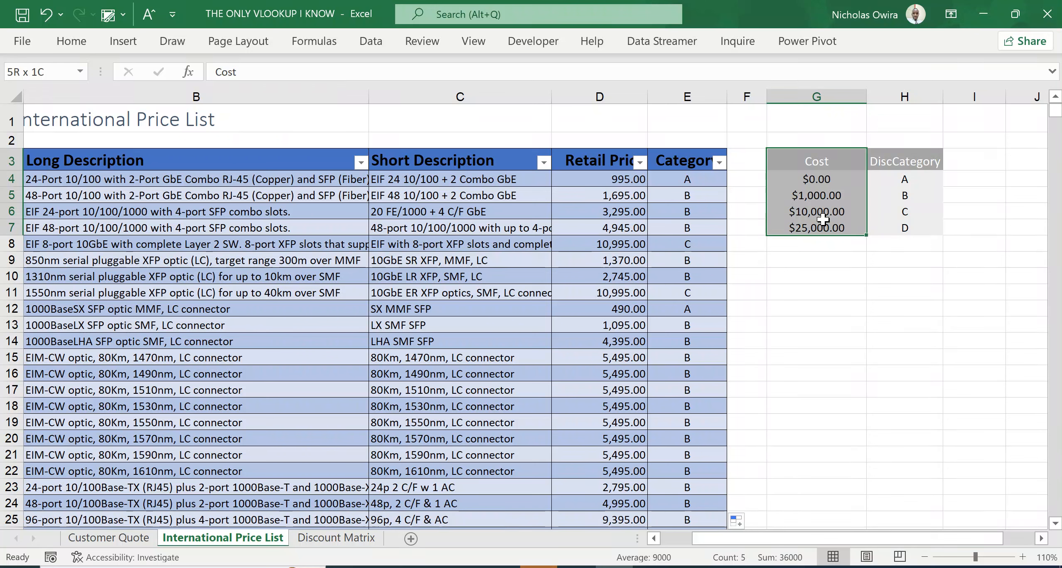
left_click(822, 227)
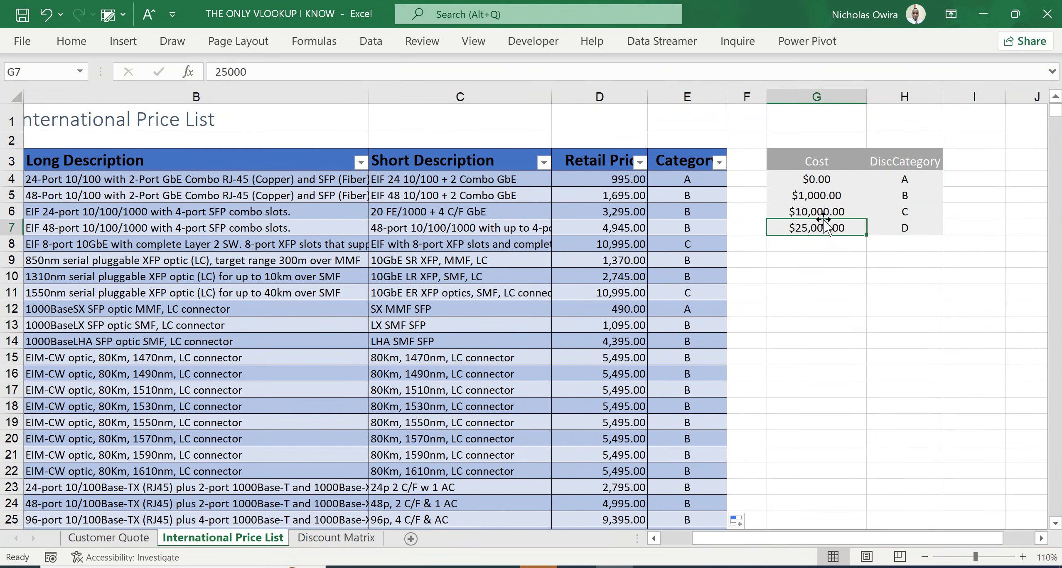
left_click_drag(816, 166, 821, 221)
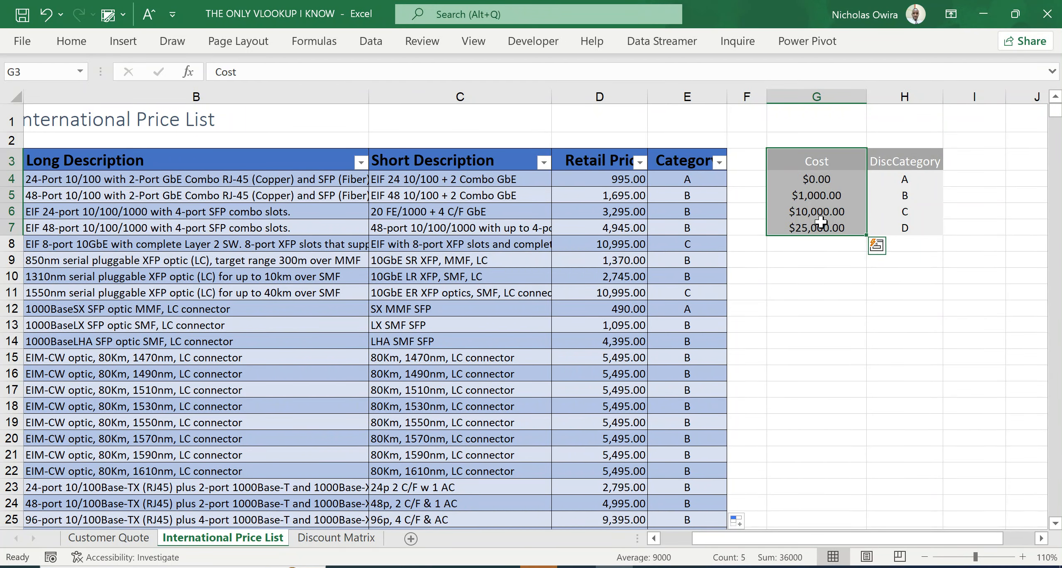
key("ctrl+c")
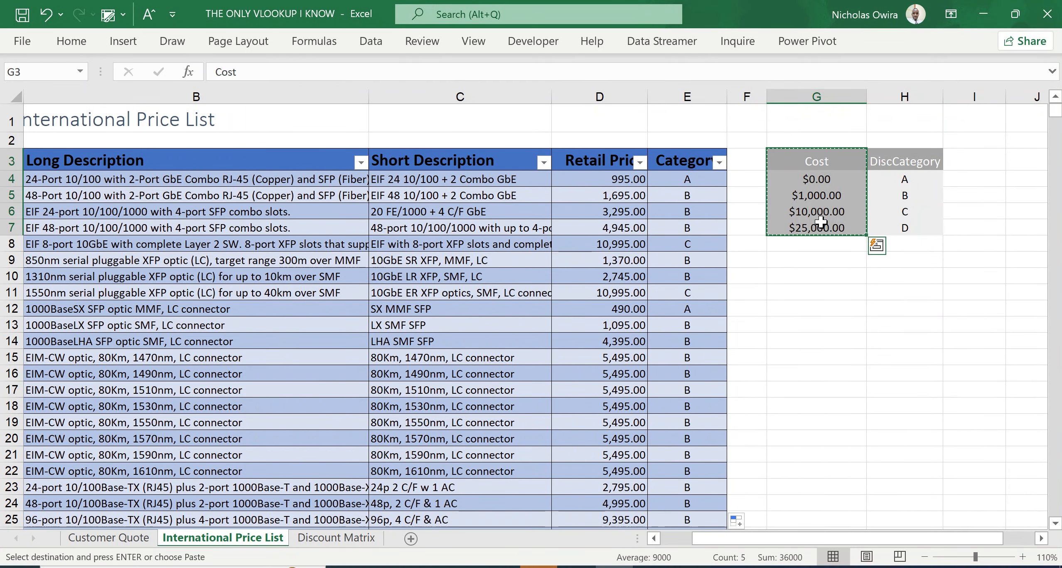
left_click(974, 155)
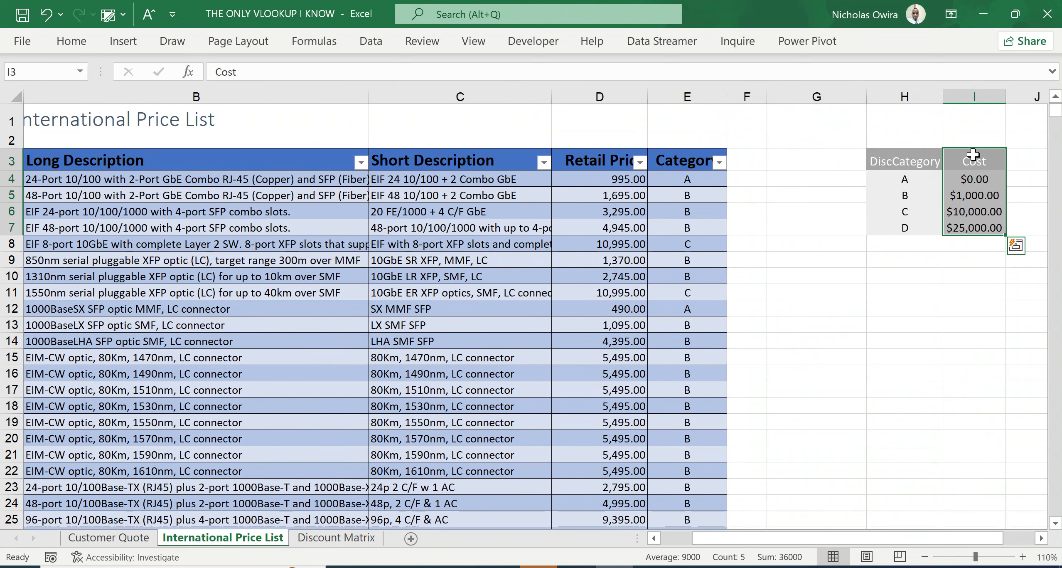
key("ctrl+v")
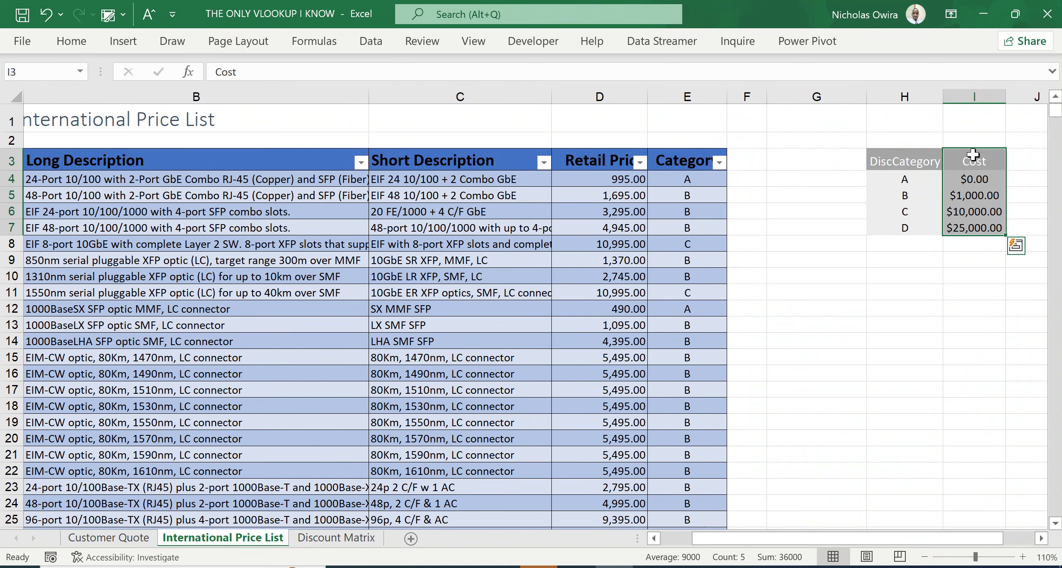
Step: Examine the XLOOKUP formula in E4 and the ranges it references in the rearranged lookup table
left_click(946, 289)
left_click(1, 3)
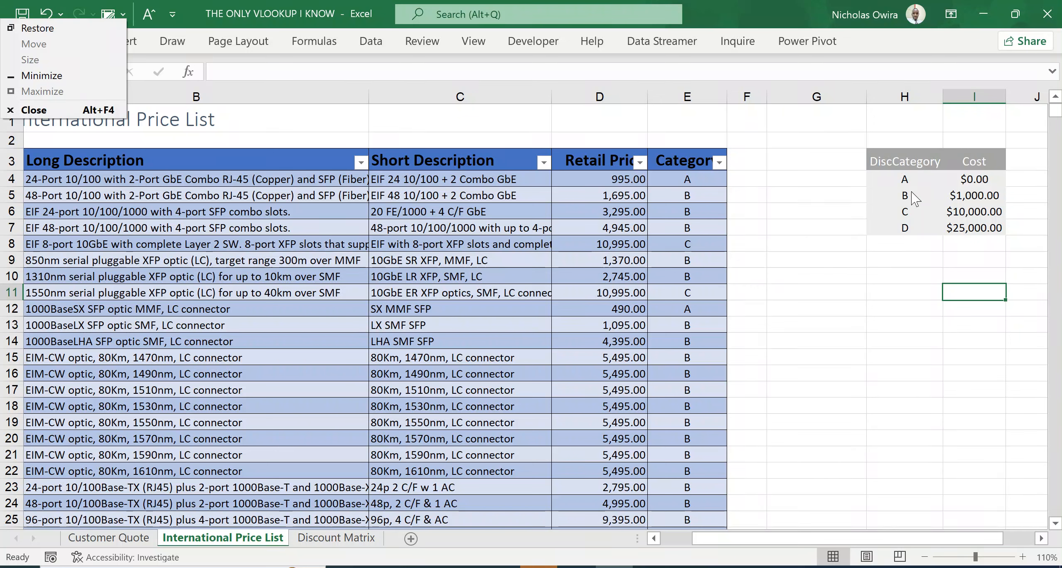
left_click(690, 180)
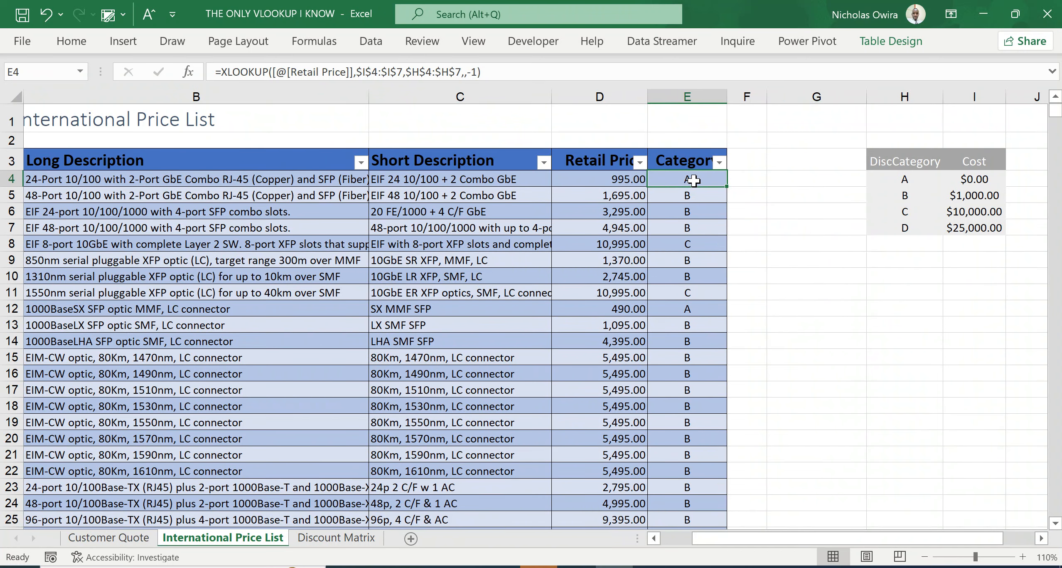
double_click(697, 180)
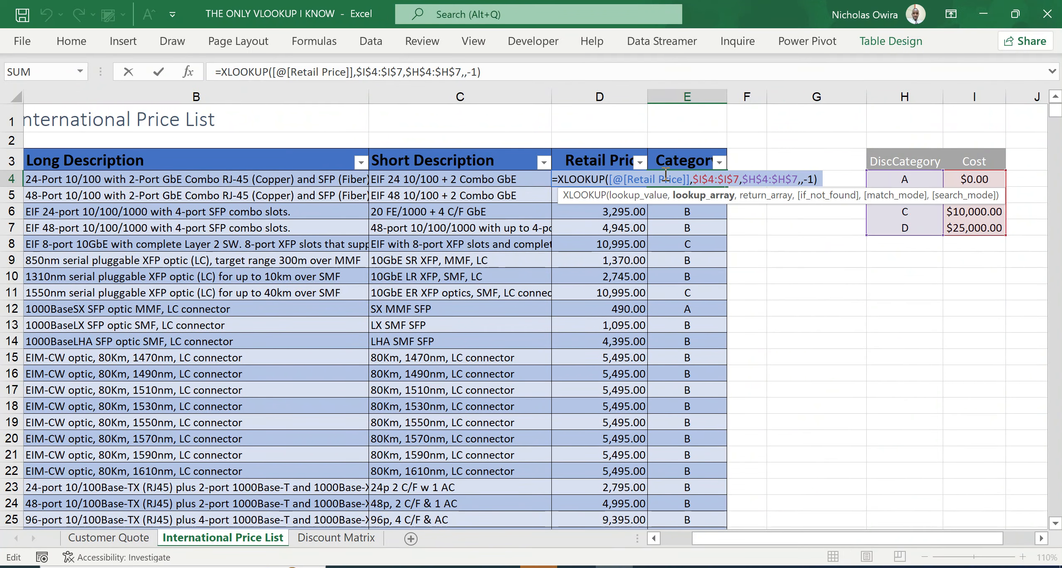
key("Escape")
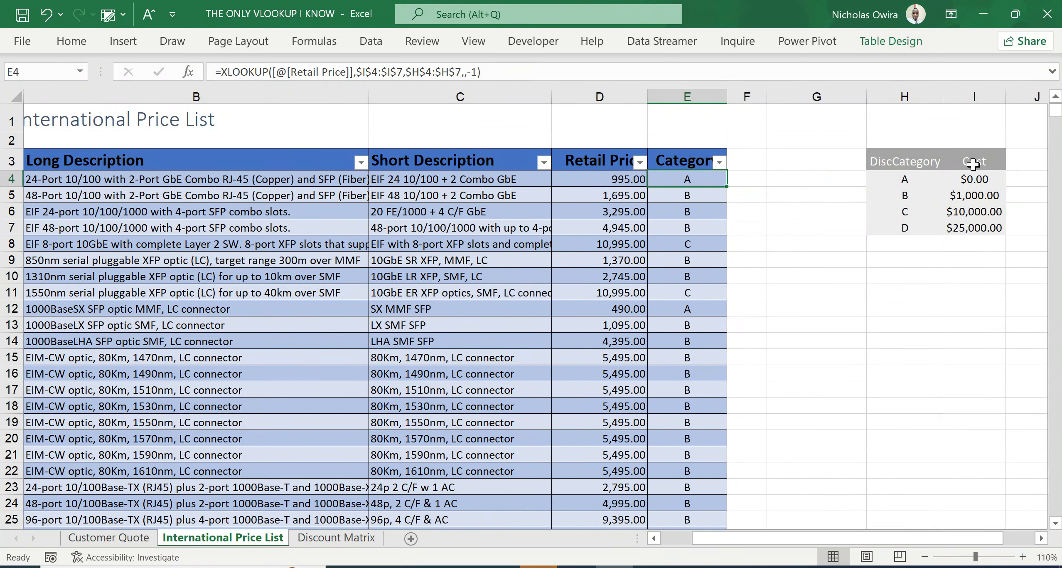
Step: Undo the move of the Cost column so it precedes DiscCategory again, and cancel the pending cut
key("ctrl+z")
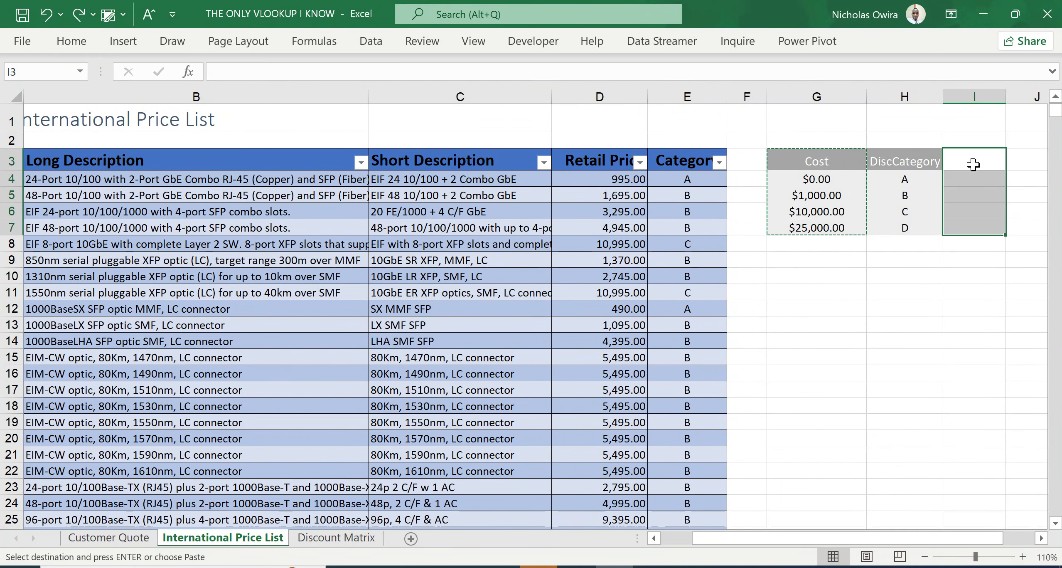
key("Escape")
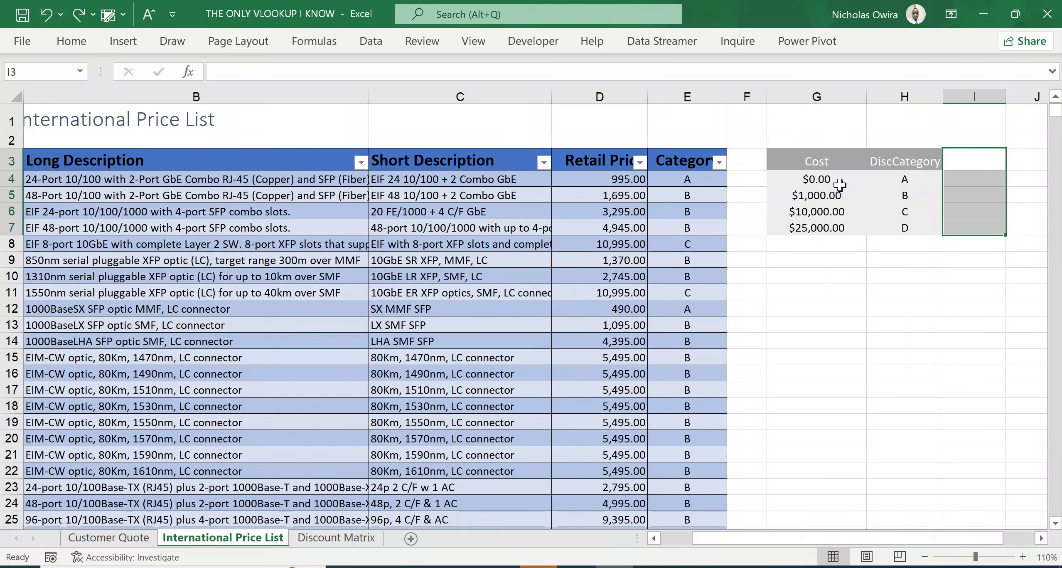
left_click(891, 285)
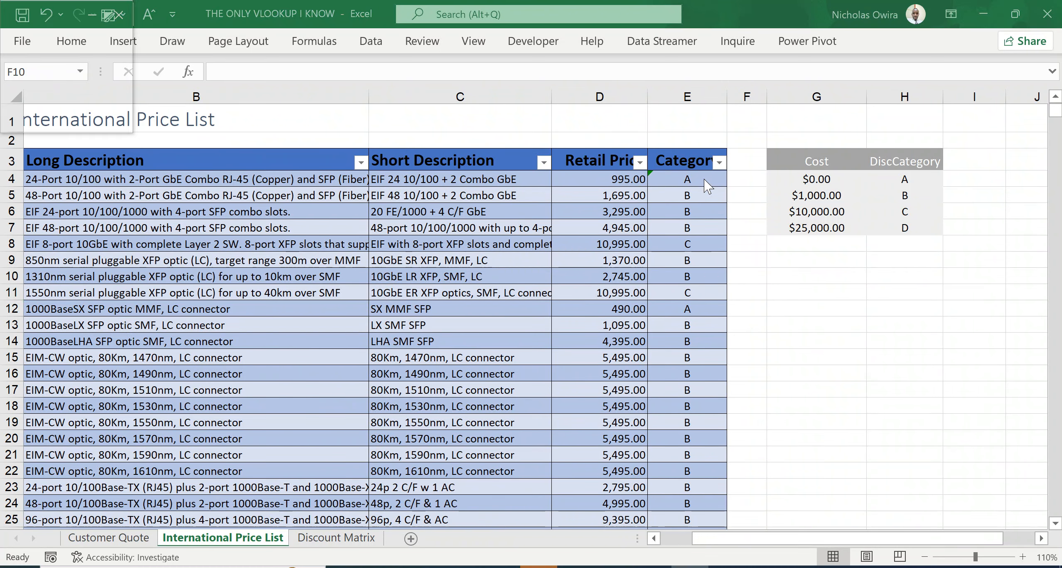
Step: Examine the VLOOKUP formula in E4 and the table array it references
double_click(698, 176)
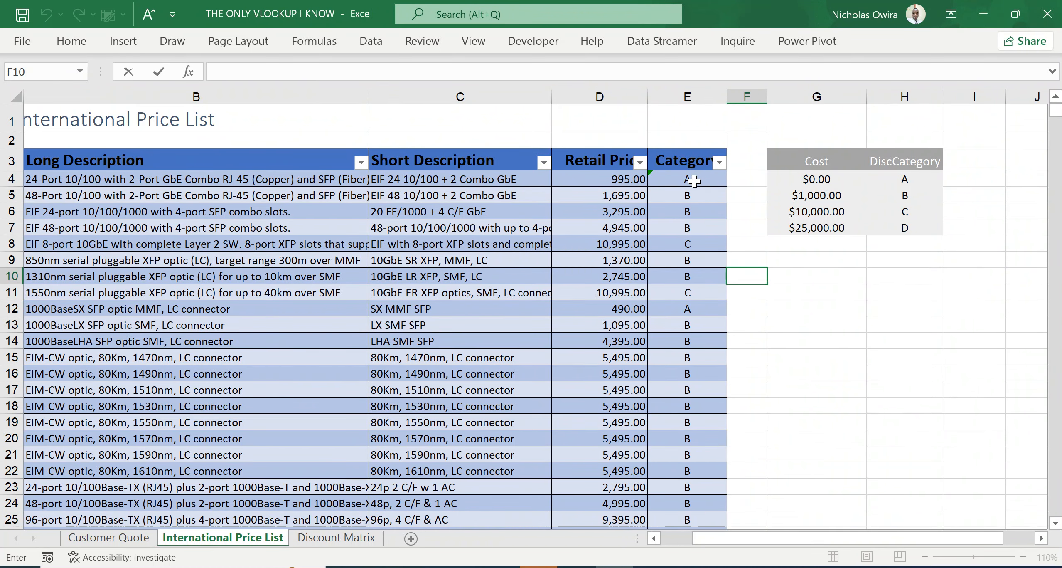
double_click(695, 179)
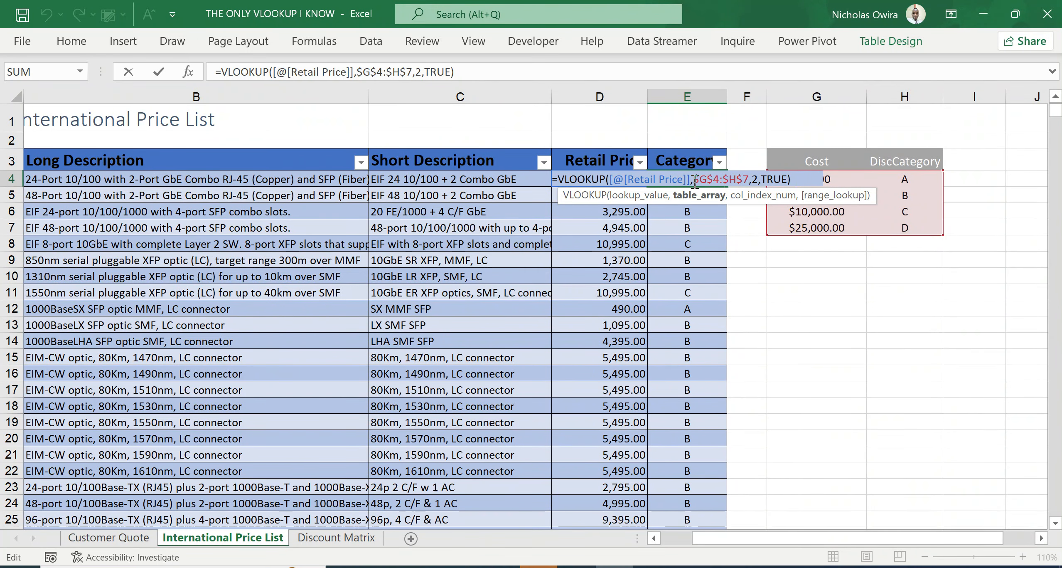
key("ctrl+Return")
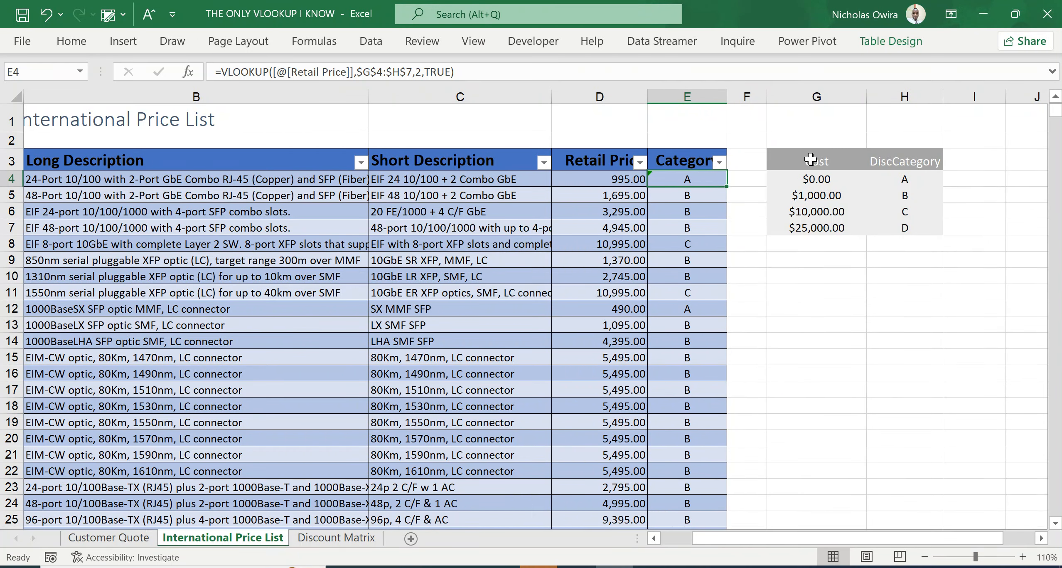
Step: Move the Cost column G3:G7 to I3, after DiscCategory, with the VLOOKUP formula in place
left_click_drag(811, 159, 816, 225)
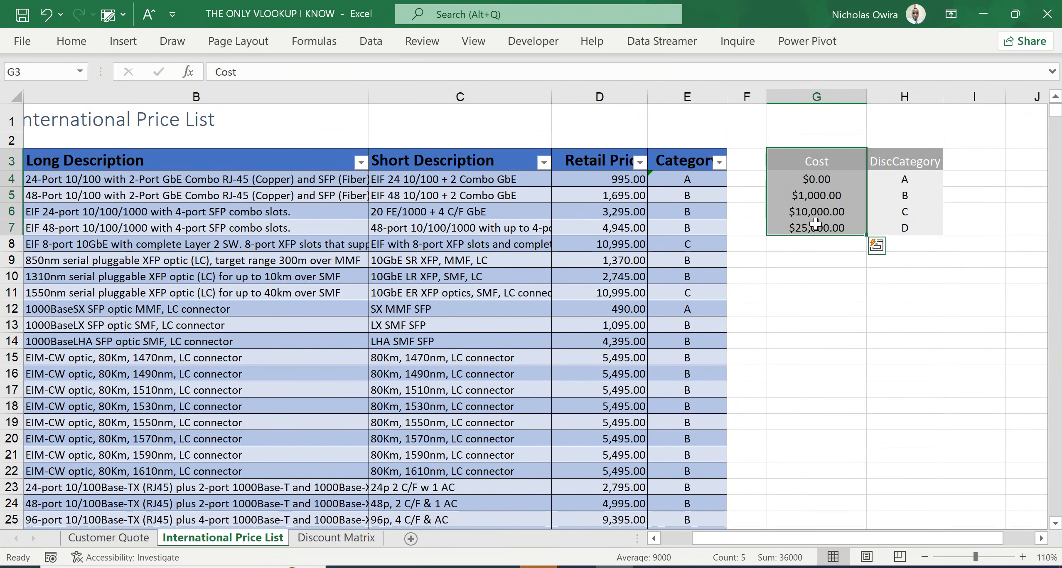
key("ctrl+c")
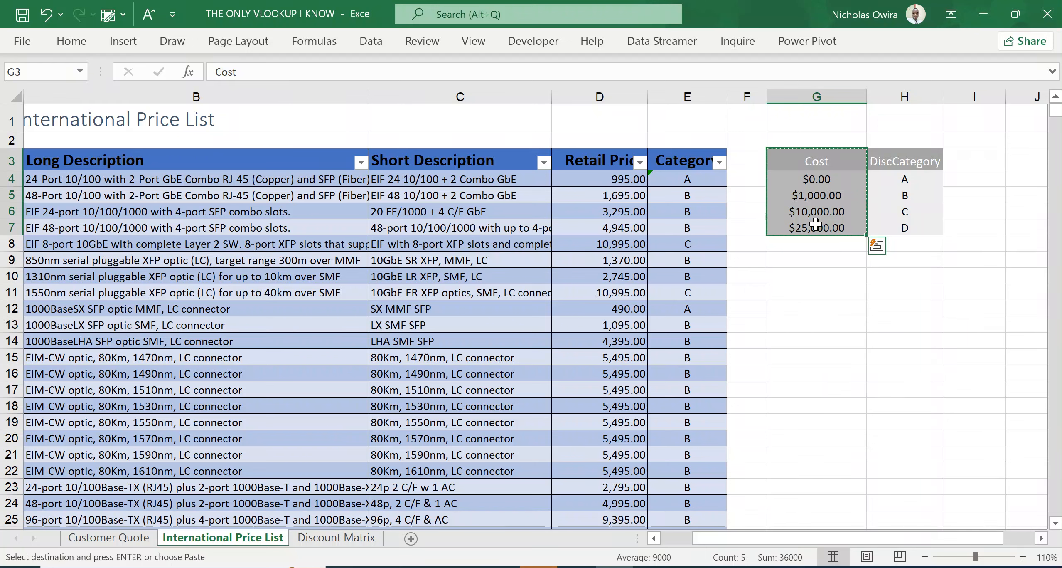
left_click(974, 161)
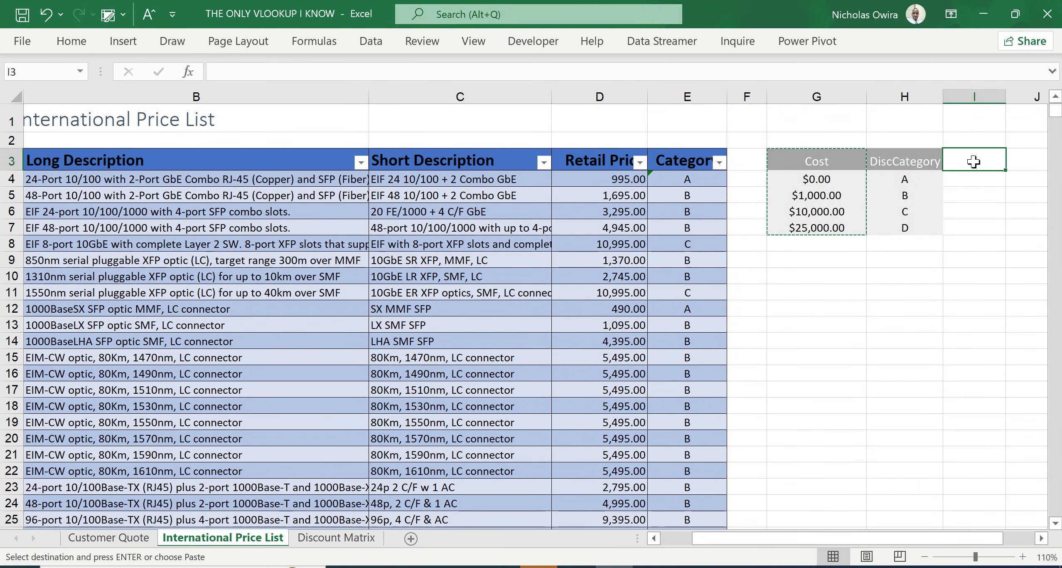
key("ctrl+v")
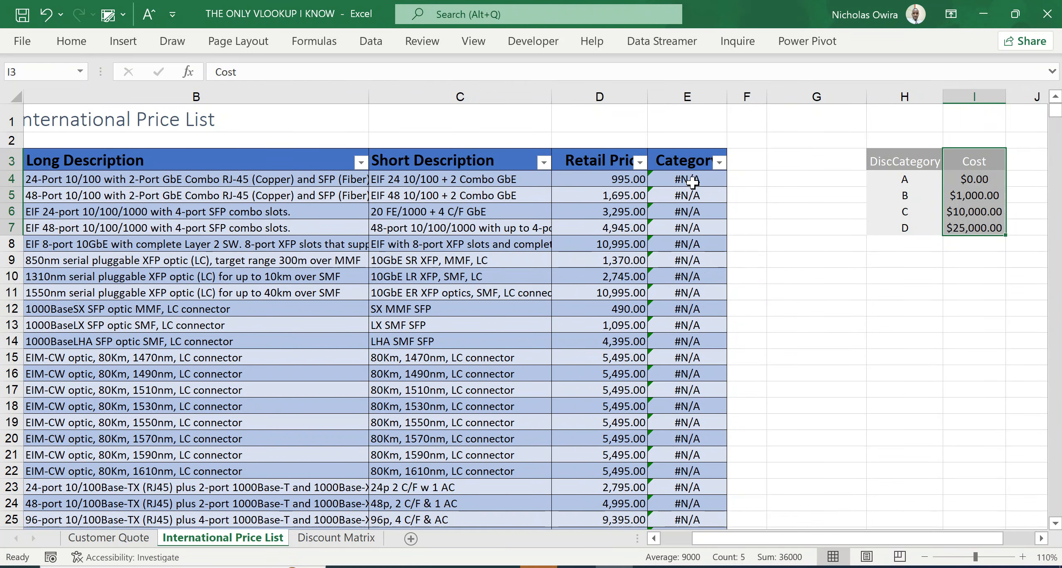
Step: Try column index 1 in the VLOOKUP formula in E4
double_click(692, 181)
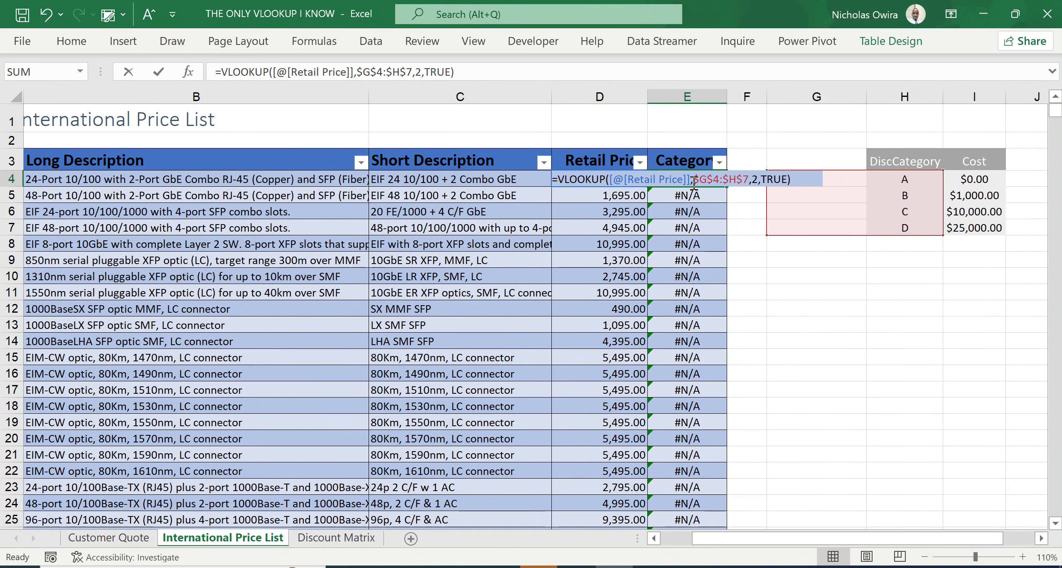
left_click(759, 178)
key("BackSpace")
type("1")
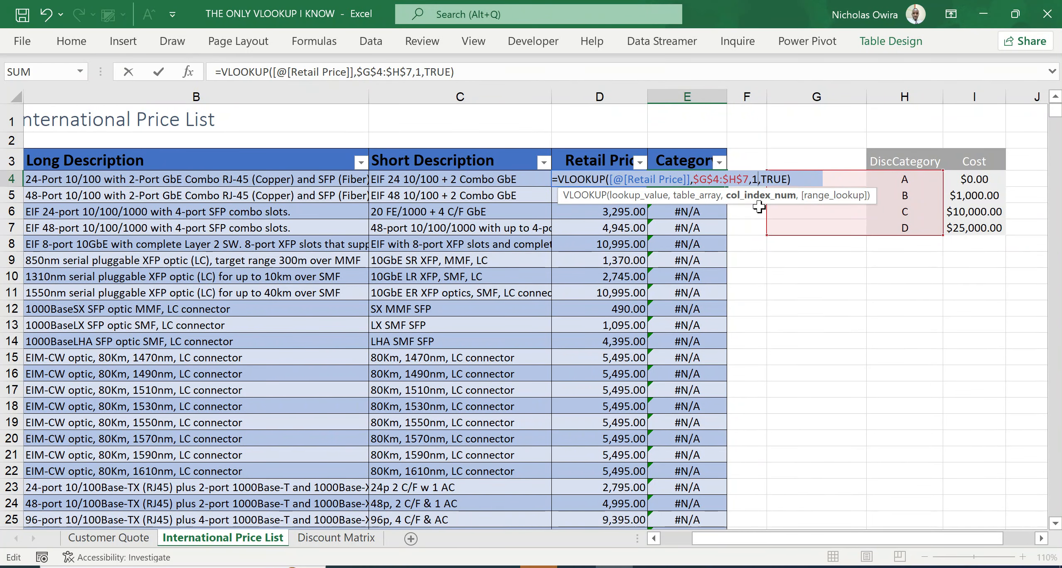
key("Return")
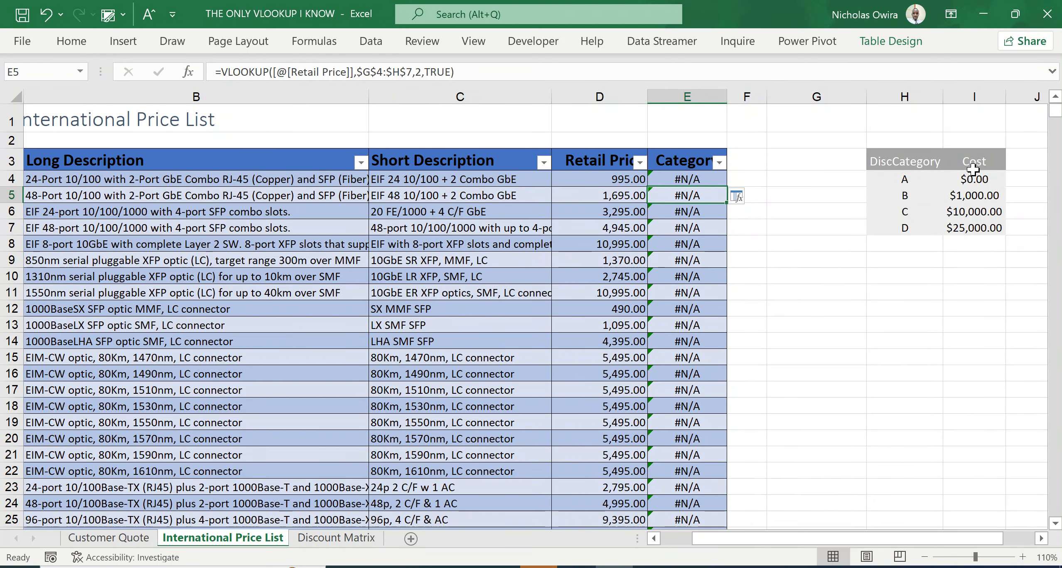
Step: Set the column index of the VLOOKUP formula in E4 back to 2
double_click(690, 182)
left_click(759, 183)
key("BackSpace")
type("2,TRUE)")
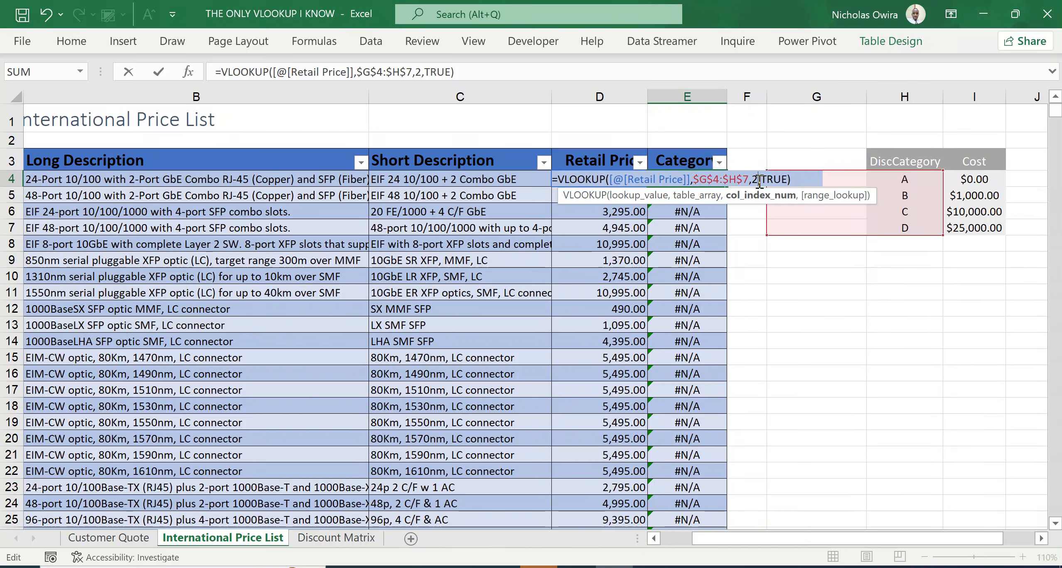
key("Return")
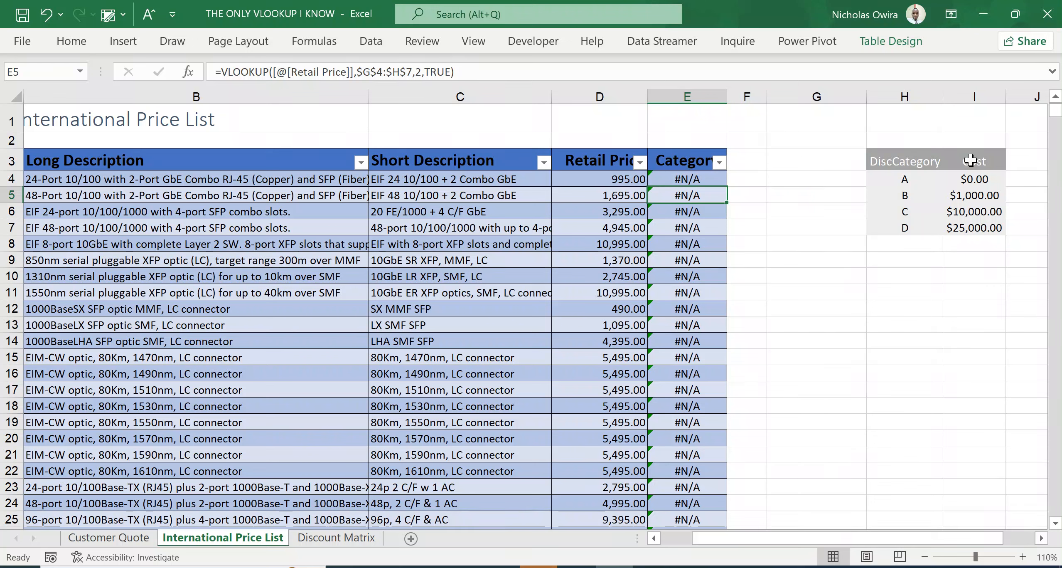
Step: Move the Cost column I3:I7 back to G3, before the DiscCategory column
left_click_drag(971, 160, 973, 227)
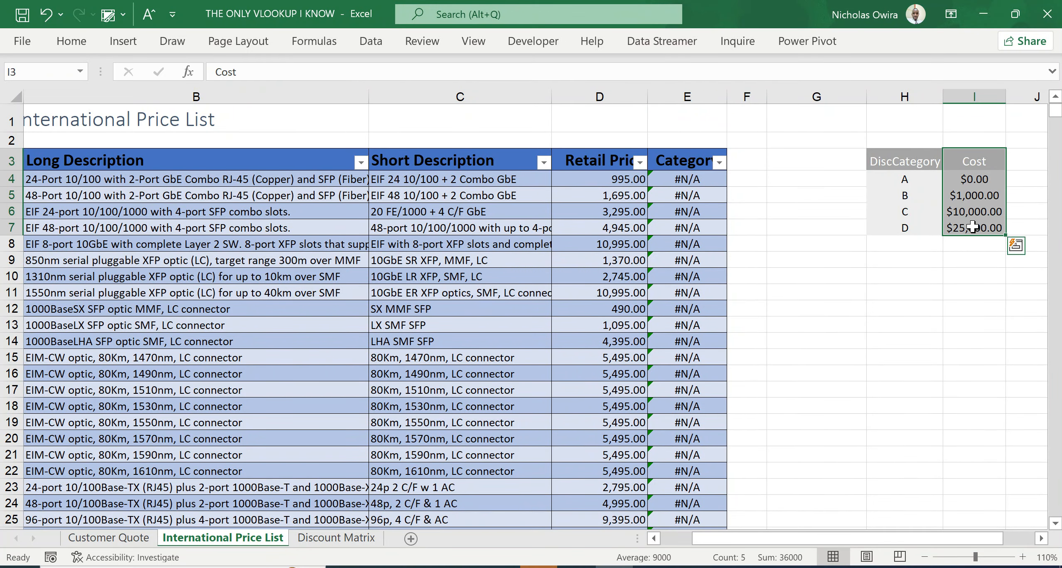
key("ctrl+c")
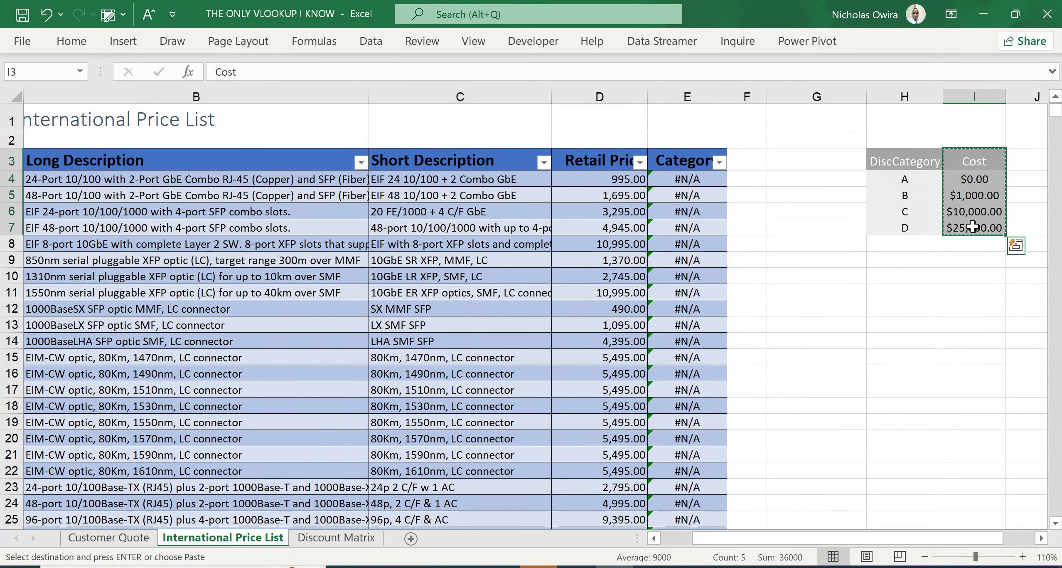
left_click(833, 159)
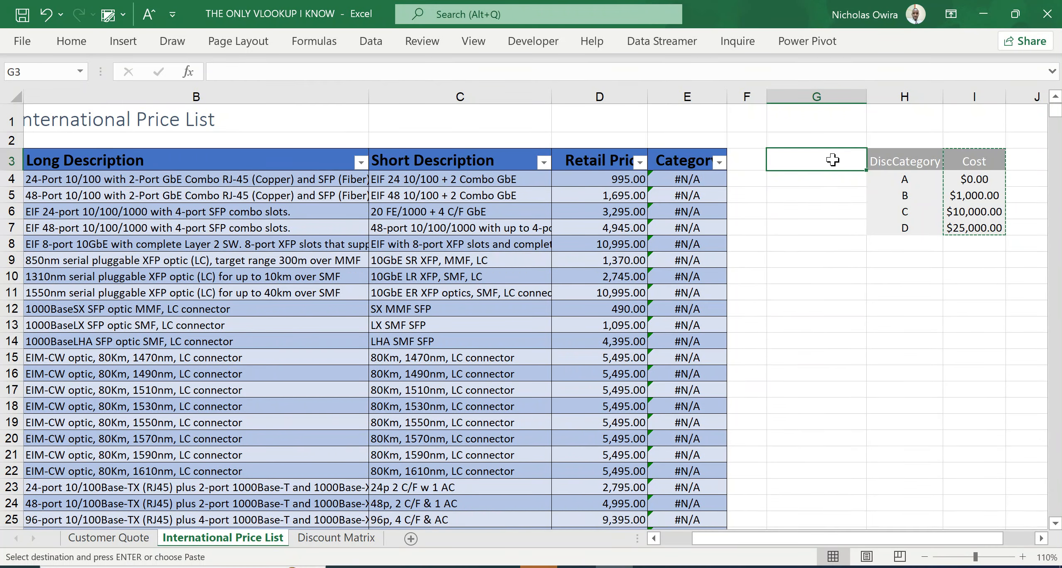
key("ctrl+v")
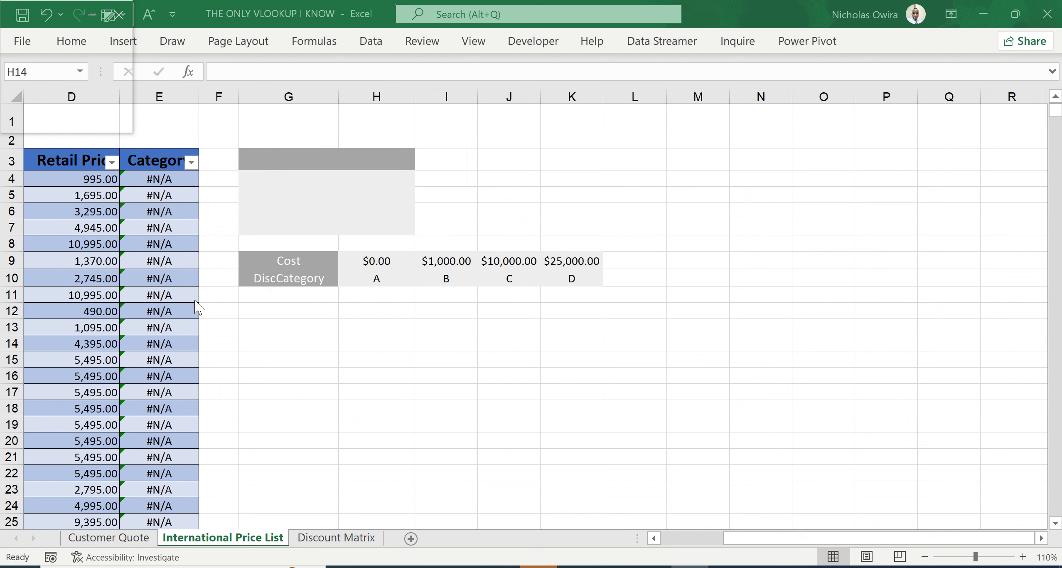
Step: Replace the VLOOKUP function in the E4 formula with HLOOKUP, keeping Retail Price as the lookup value
double_click(159, 178)
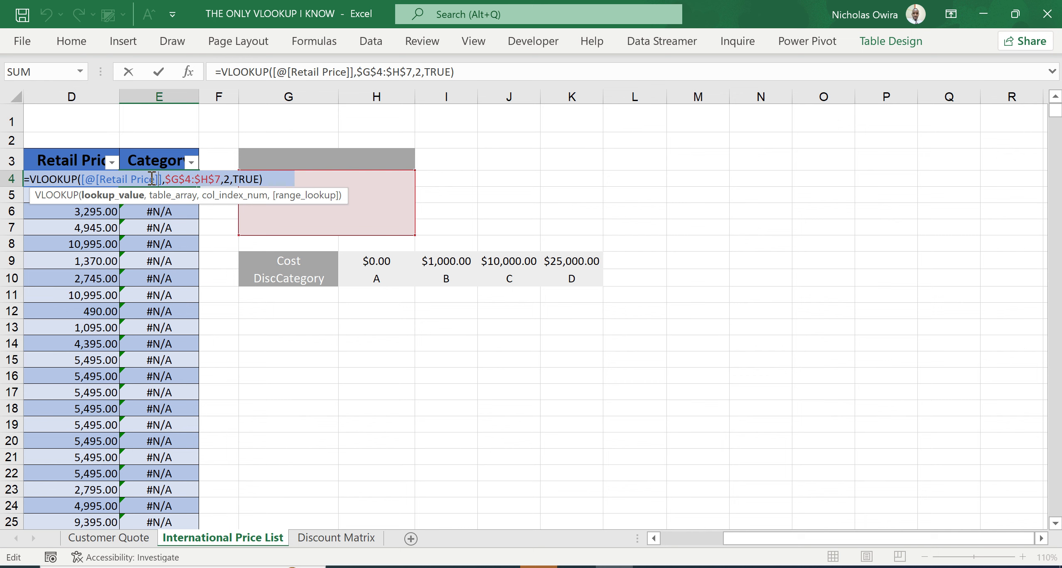
left_click(37, 179)
key("BackSpace")
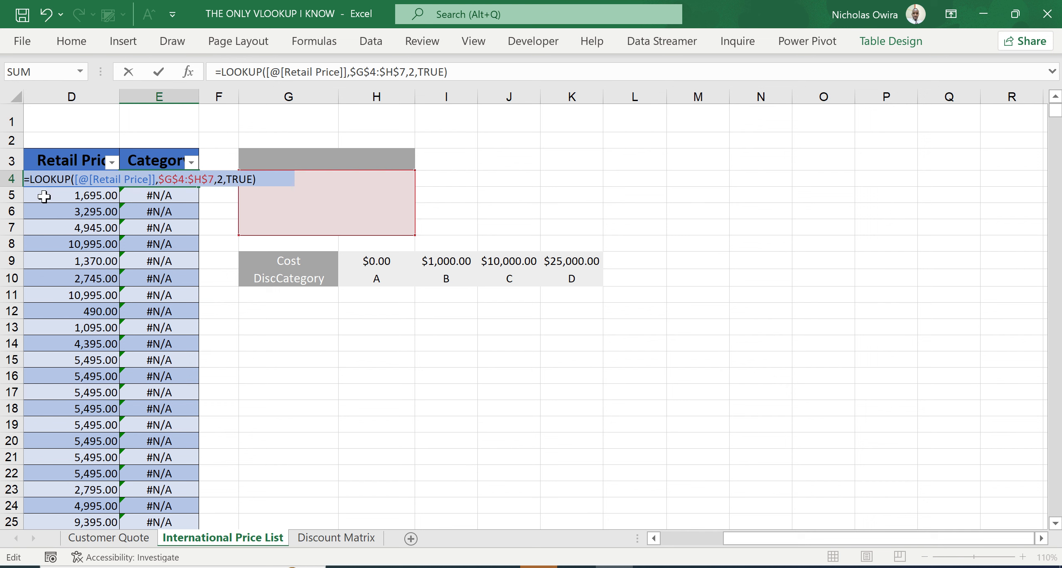
type("H")
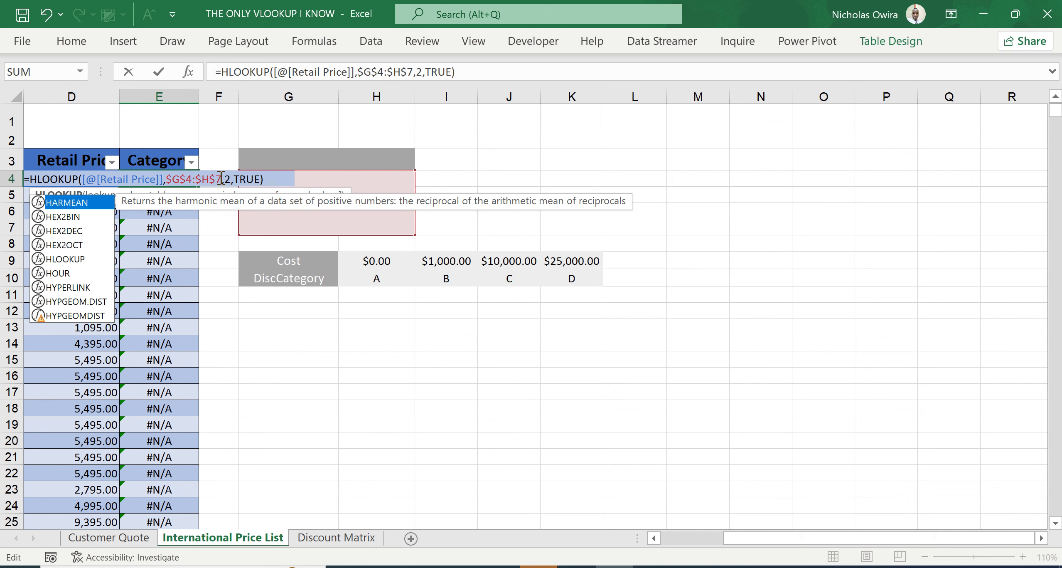
key("Escape")
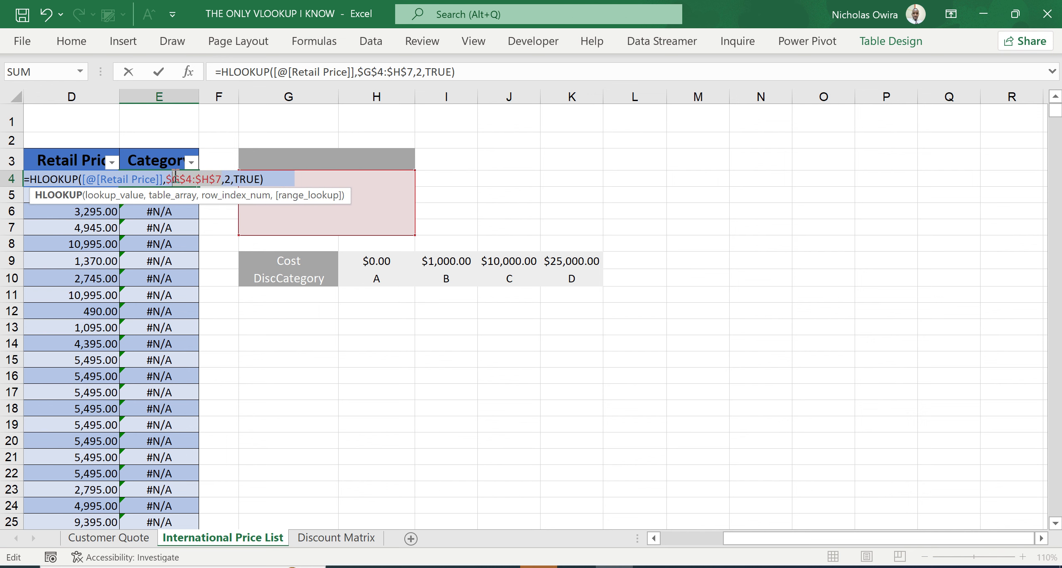
Step: Set the HLOOKUP table array in E4 to the absolute range $H$9:$K$10 and fill the formula down the Category column
left_click(166, 178)
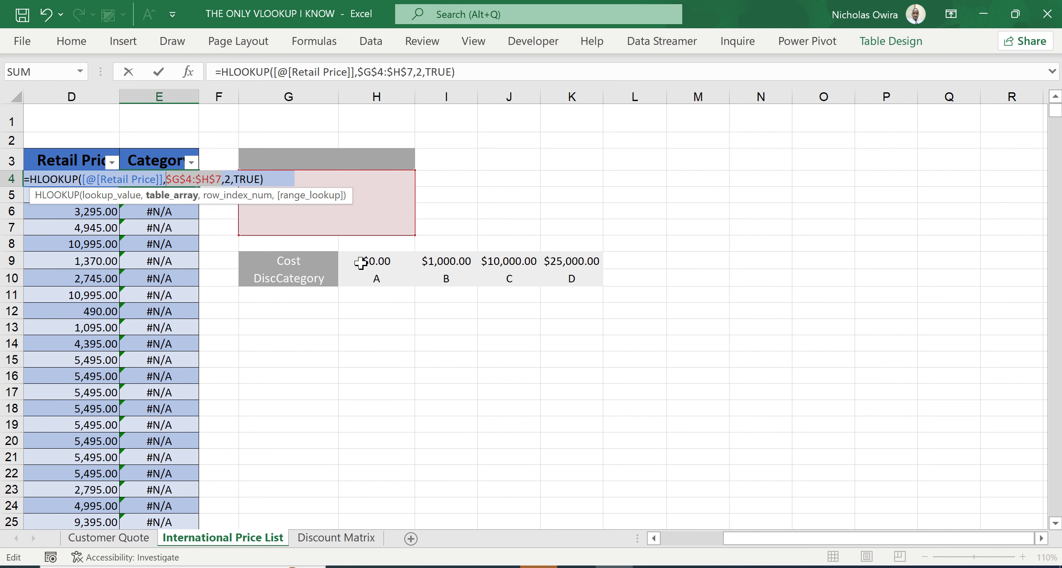
left_click_drag(366, 262, 555, 276)
key("F4")
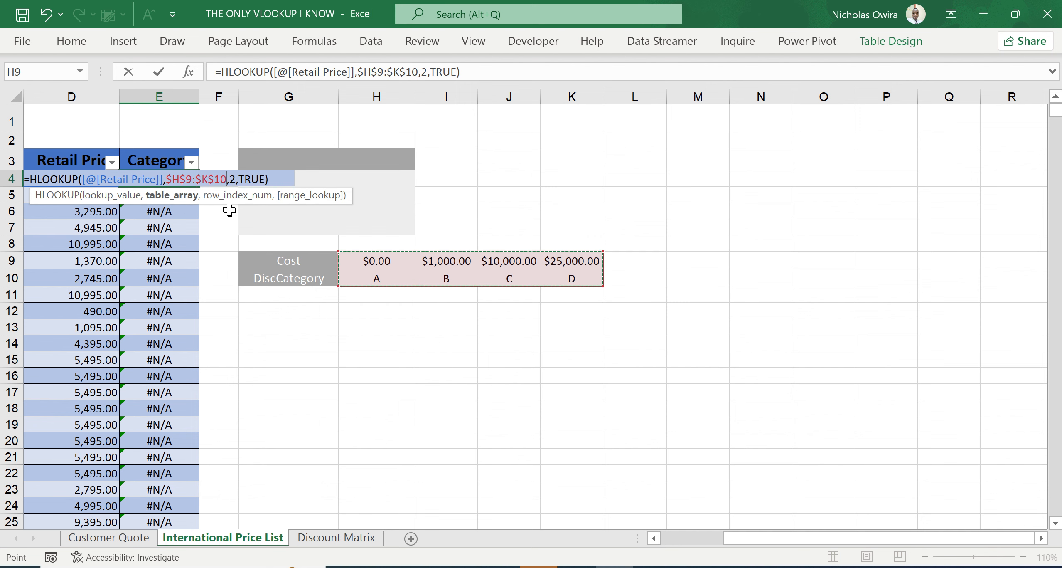
key("Return")
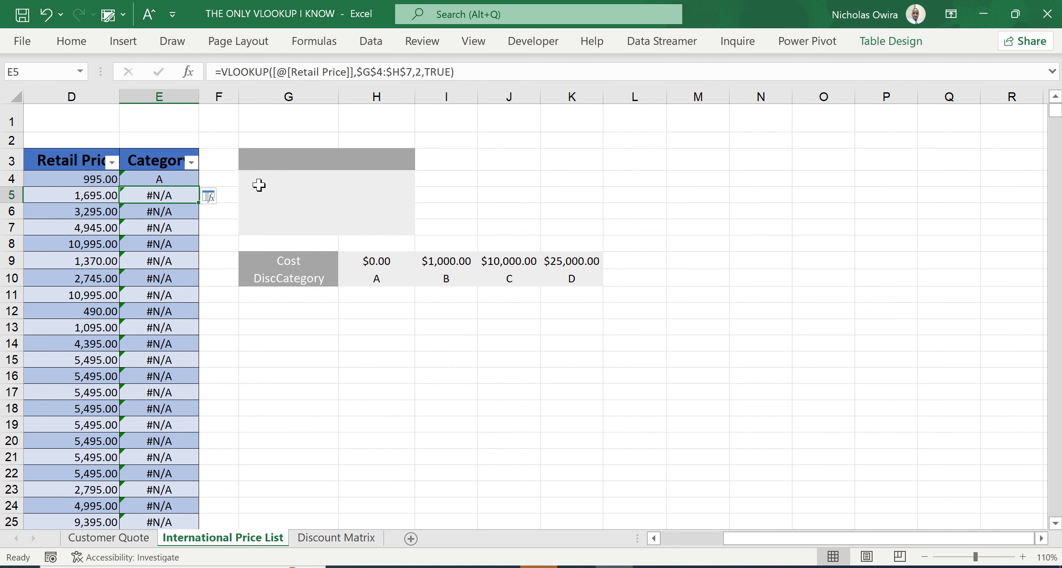
left_click(164, 176)
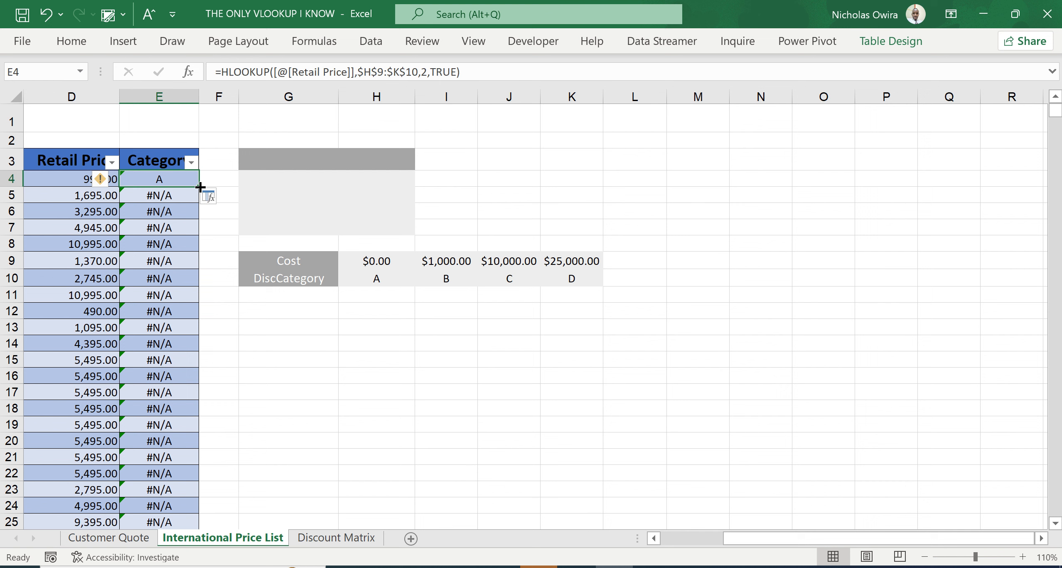
double_click(198, 187)
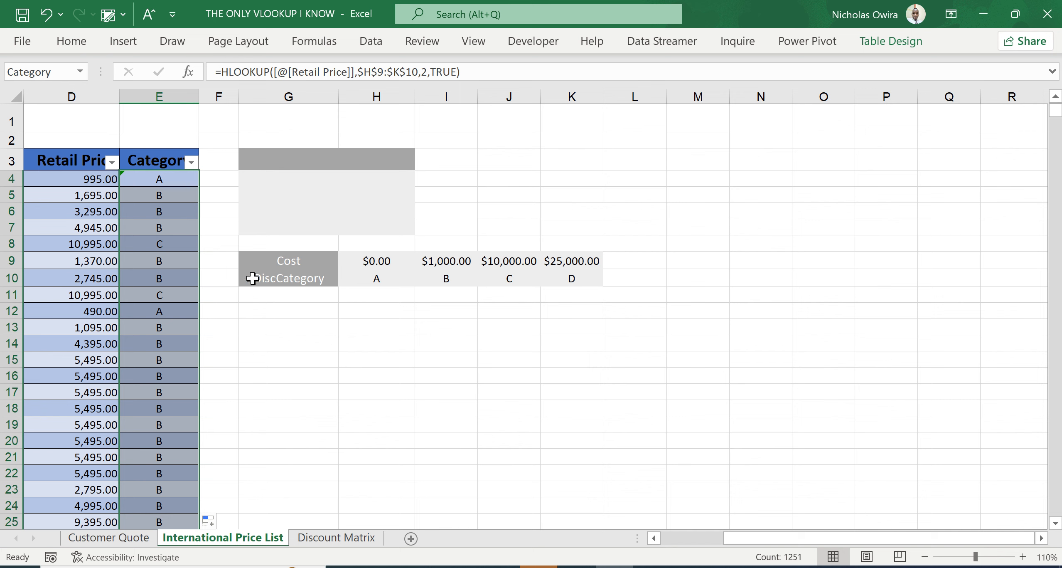
Step: Move the DiscCategory row G10:K10 to G8:K8, directly above the Cost row of the horizontal lookup table
left_click_drag(244, 279, 561, 283)
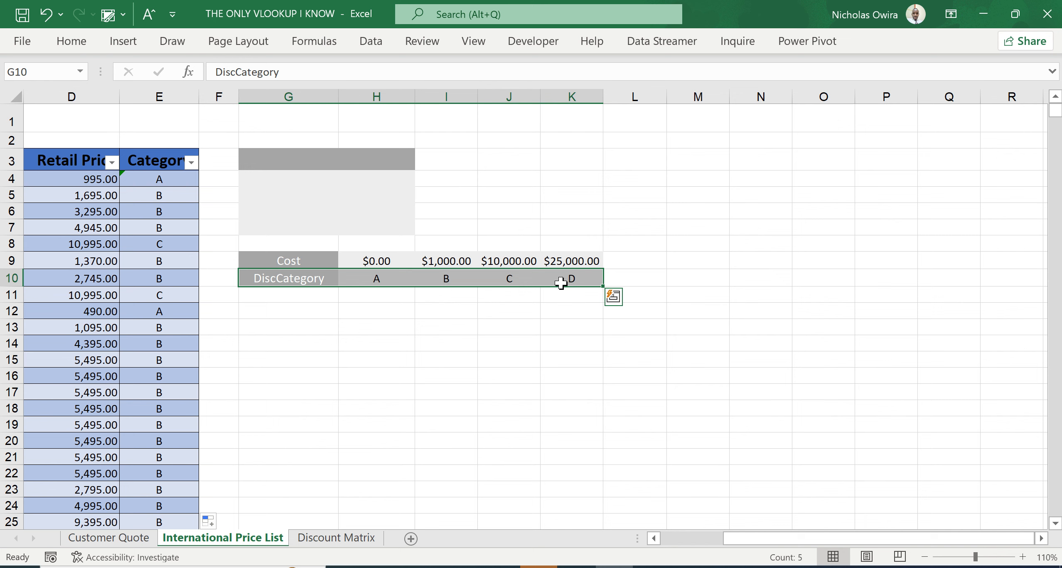
key("ctrl+c")
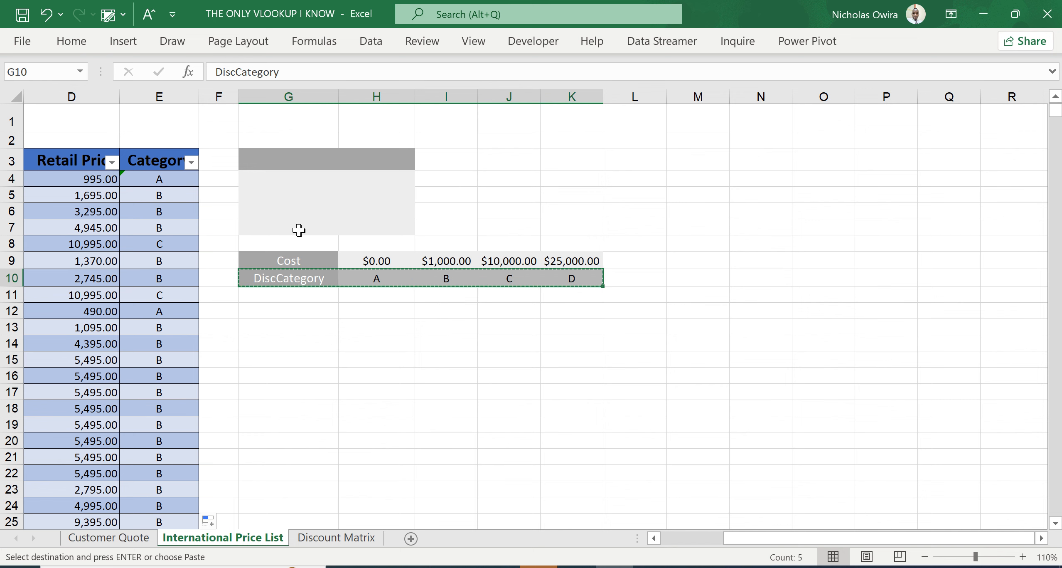
left_click(254, 238)
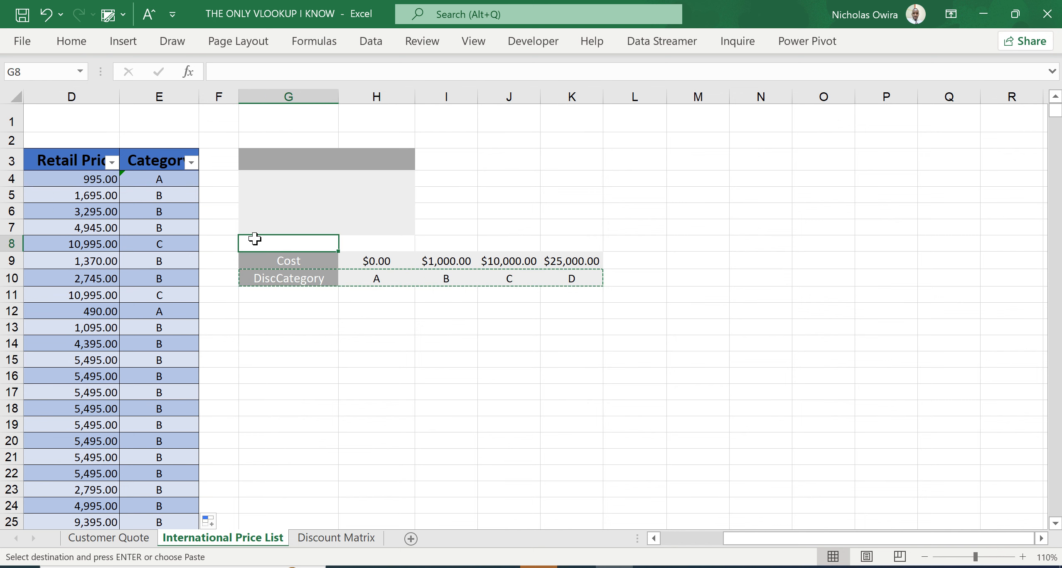
key("Return")
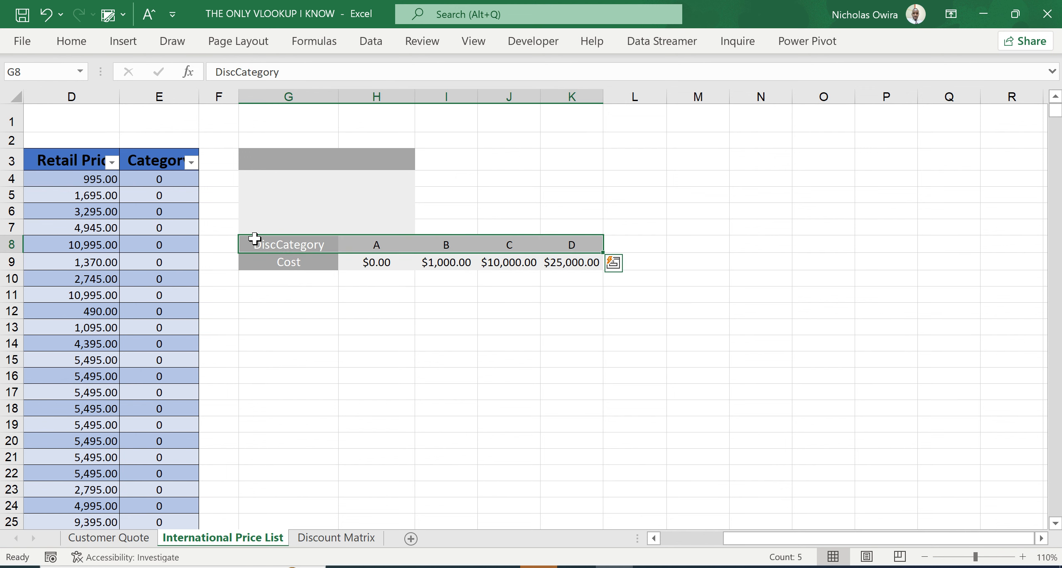
Step: Set the row index number of the HLOOKUP formula in E4 to 1
double_click(171, 179)
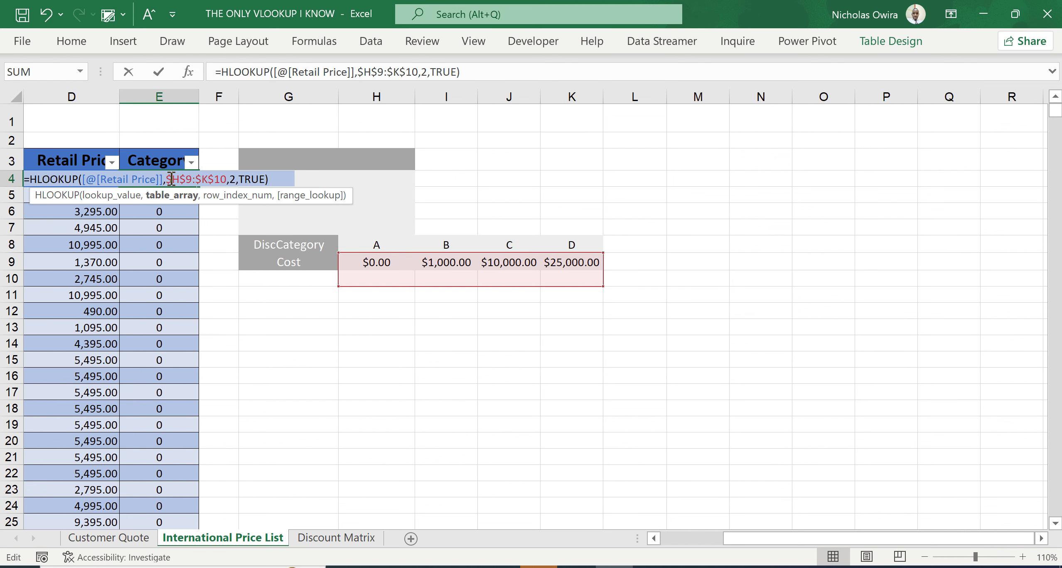
left_click(236, 179)
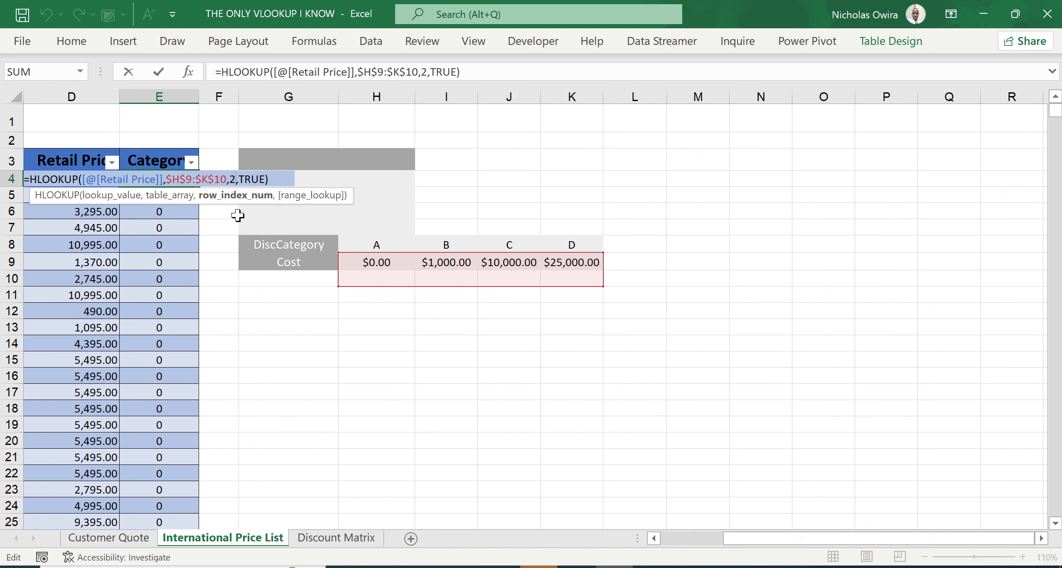
key("BackSpace")
type("1")
key("Return")
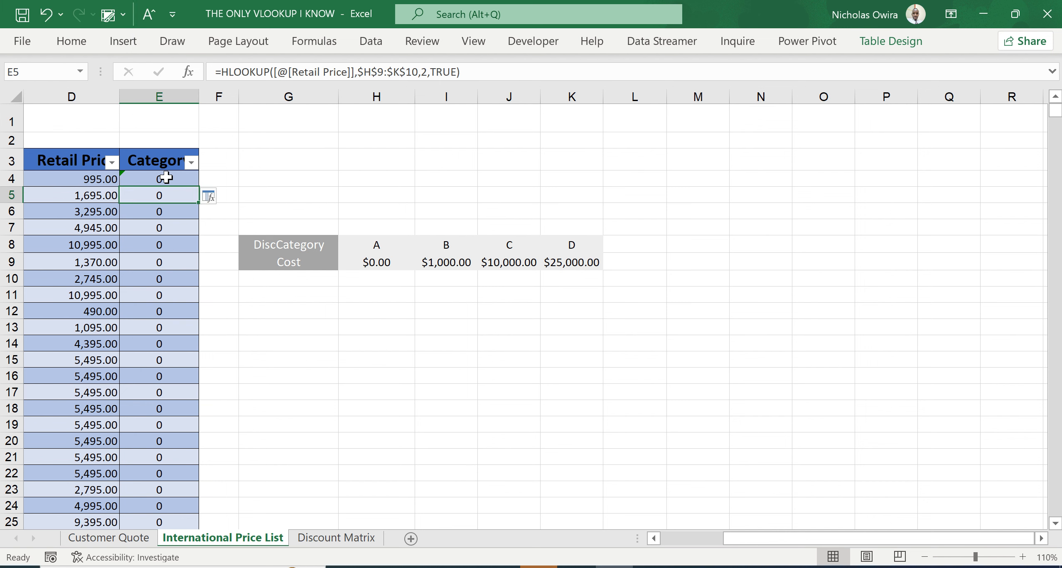
double_click(166, 189)
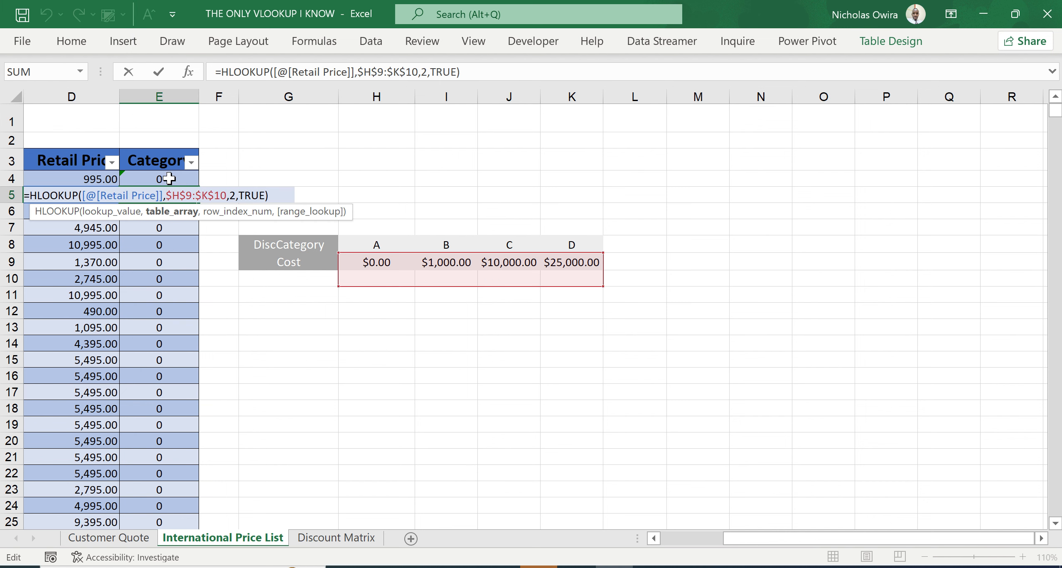
left_click(169, 179)
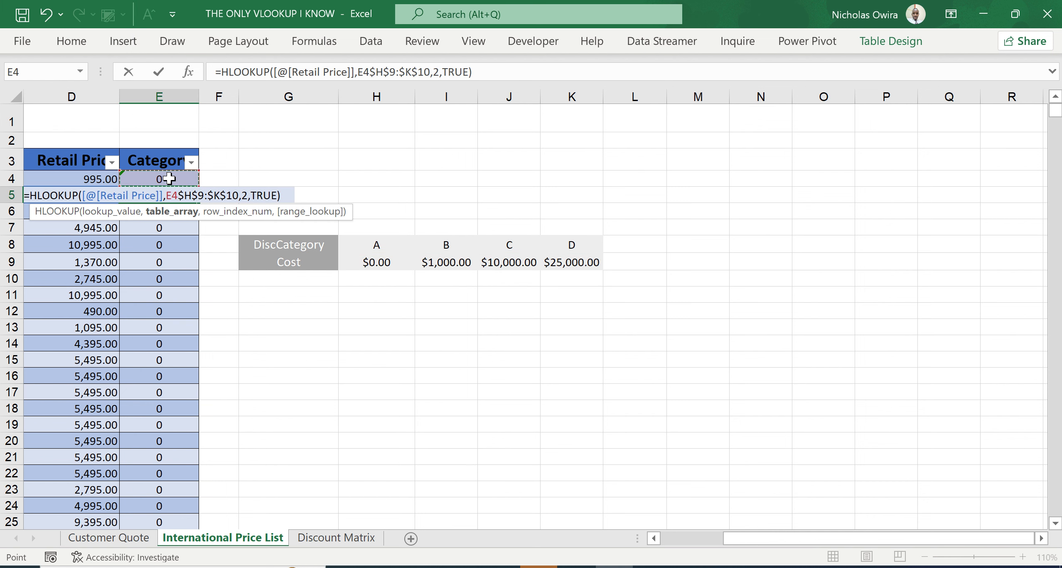
key("Return")
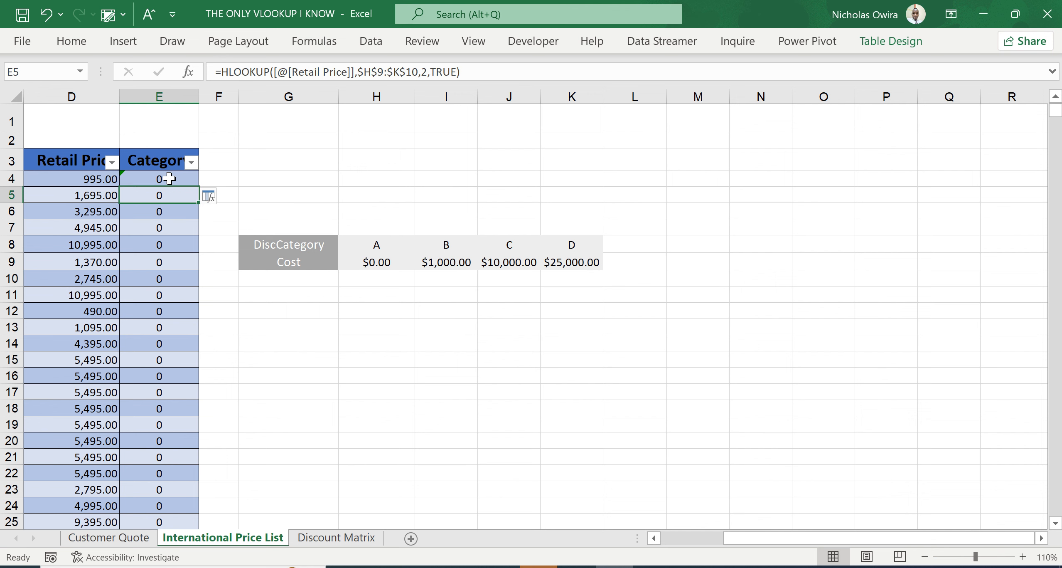
Step: Select cell E4, which holds the HLOOKUP formula at the top of the Category column
double_click(172, 178)
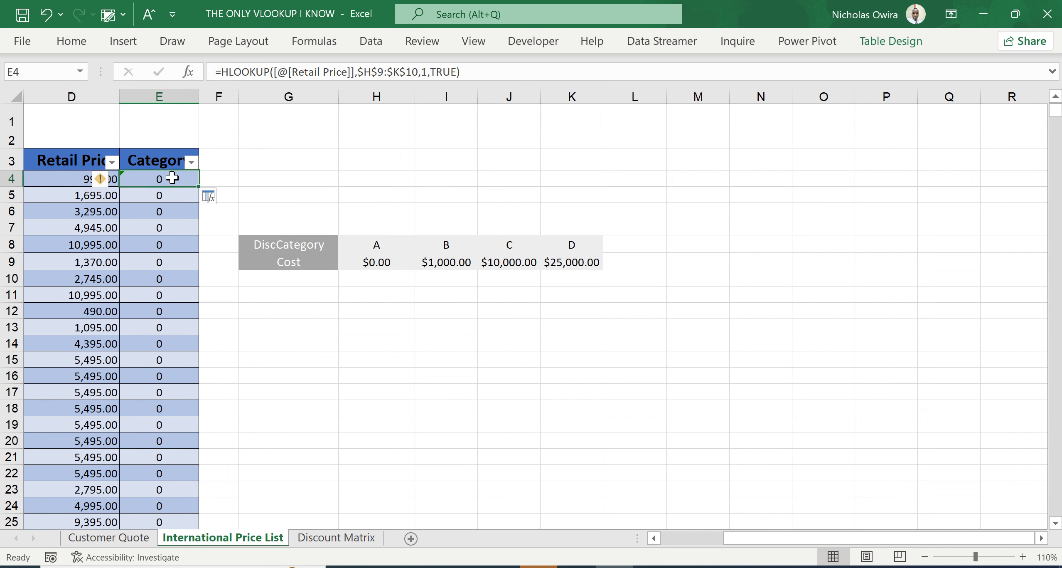